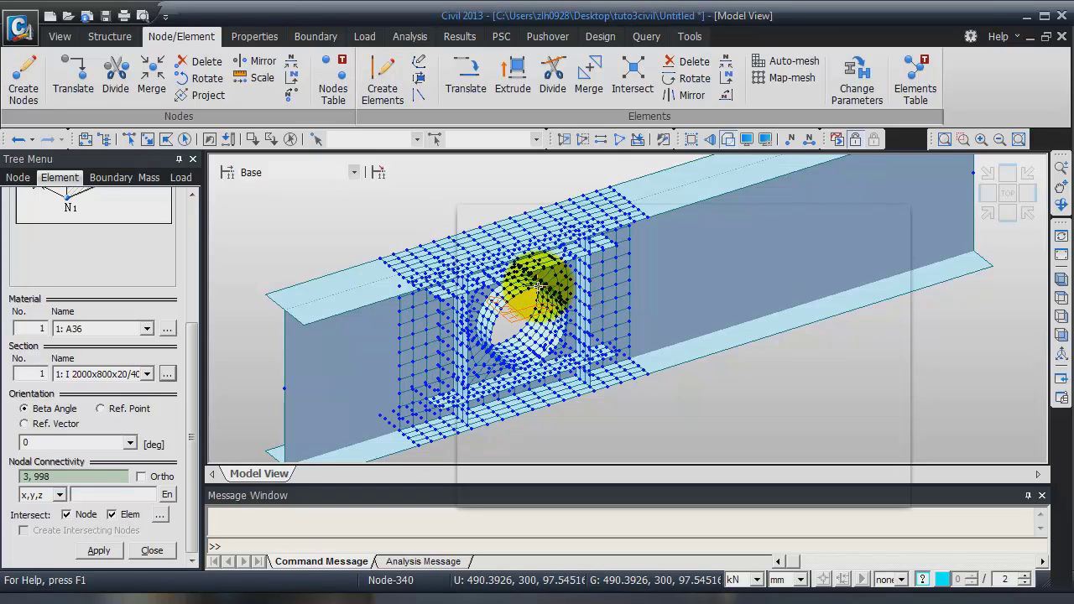
Finish creating beam elements and close the element creation settings
mouse_move(538, 287)
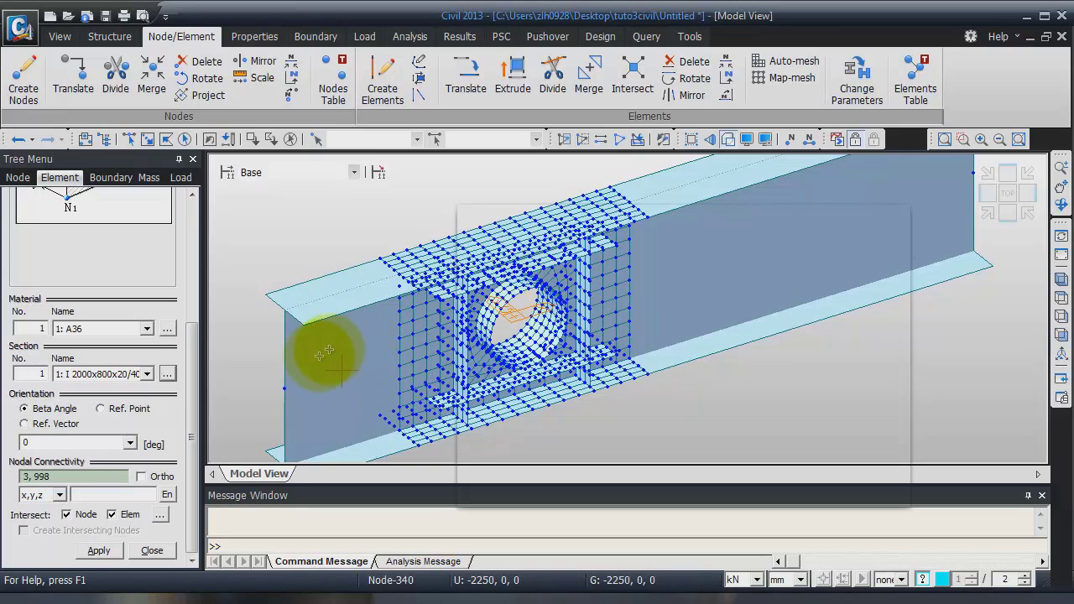
left_click(976, 178)
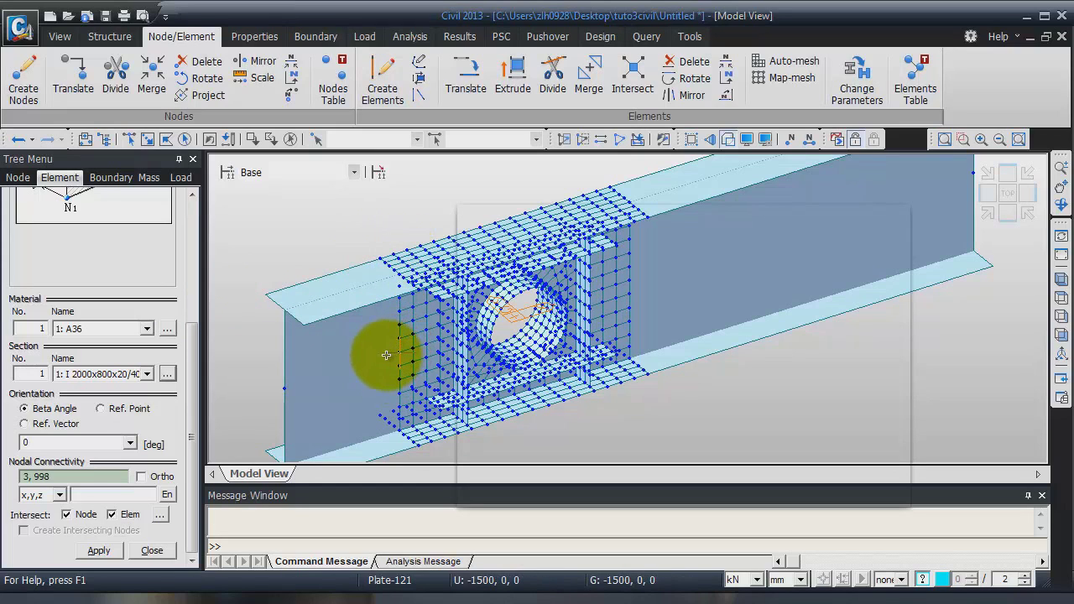
left_click(152, 552)
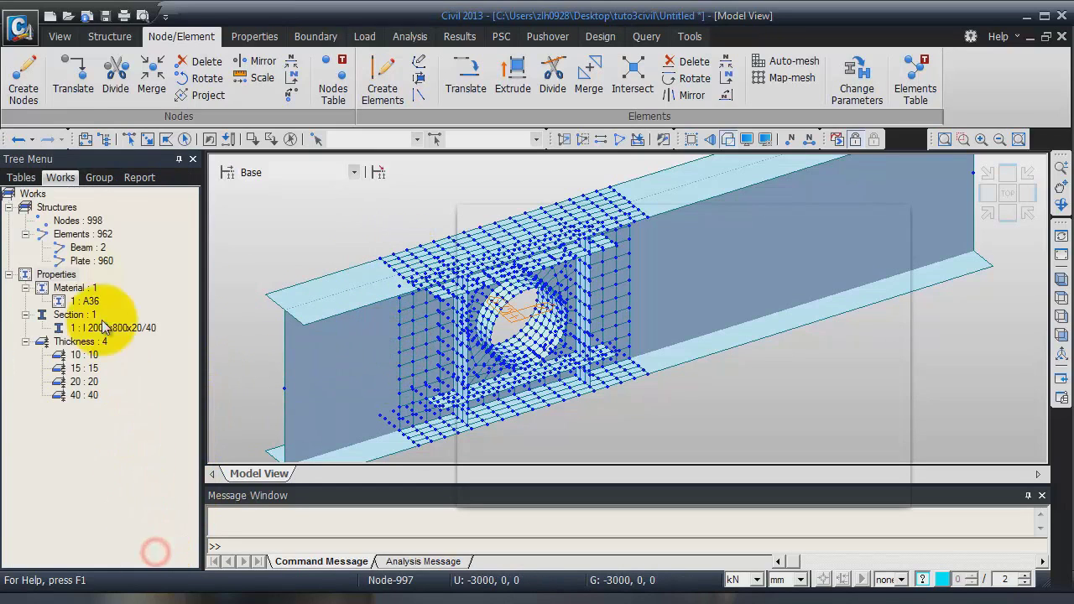
Add supports restraining Dx, Dy, Dz and Rx at the outer end nodes of the two beam elements
left_click(335, 40)
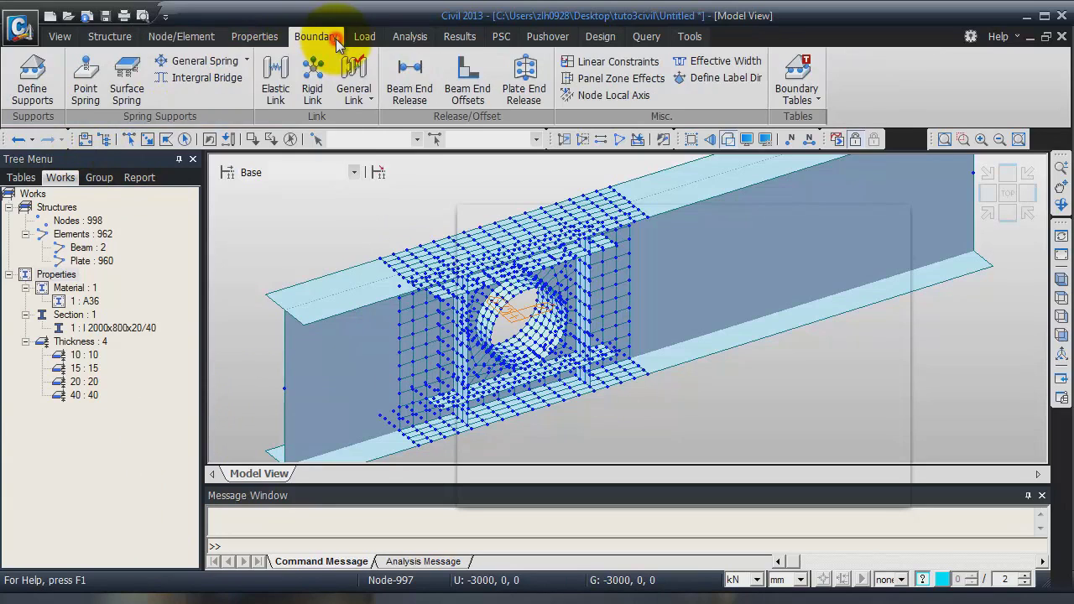
left_click(30, 84)
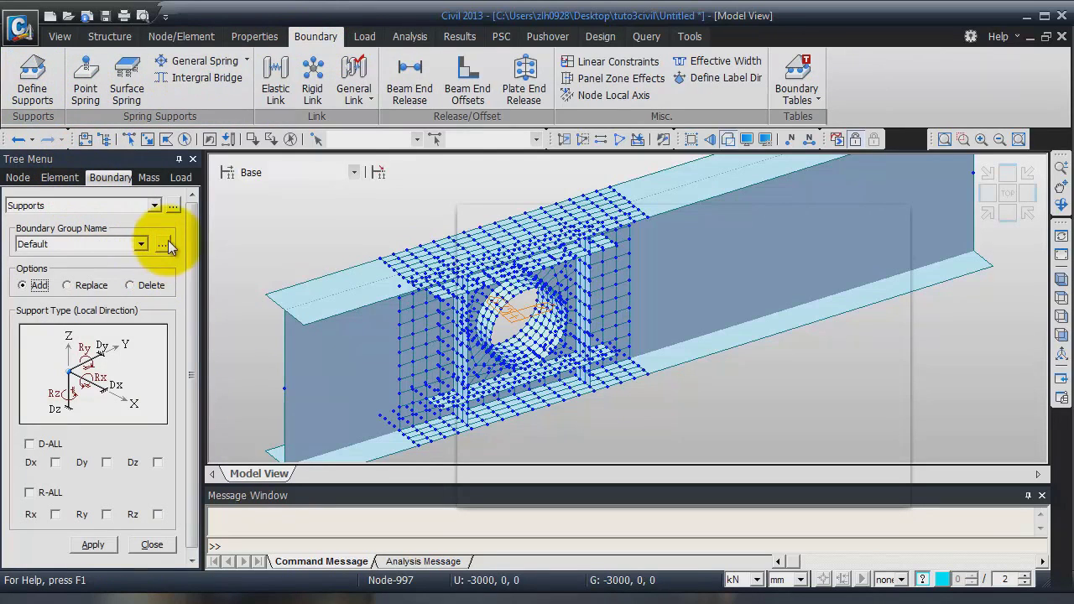
left_click(29, 443)
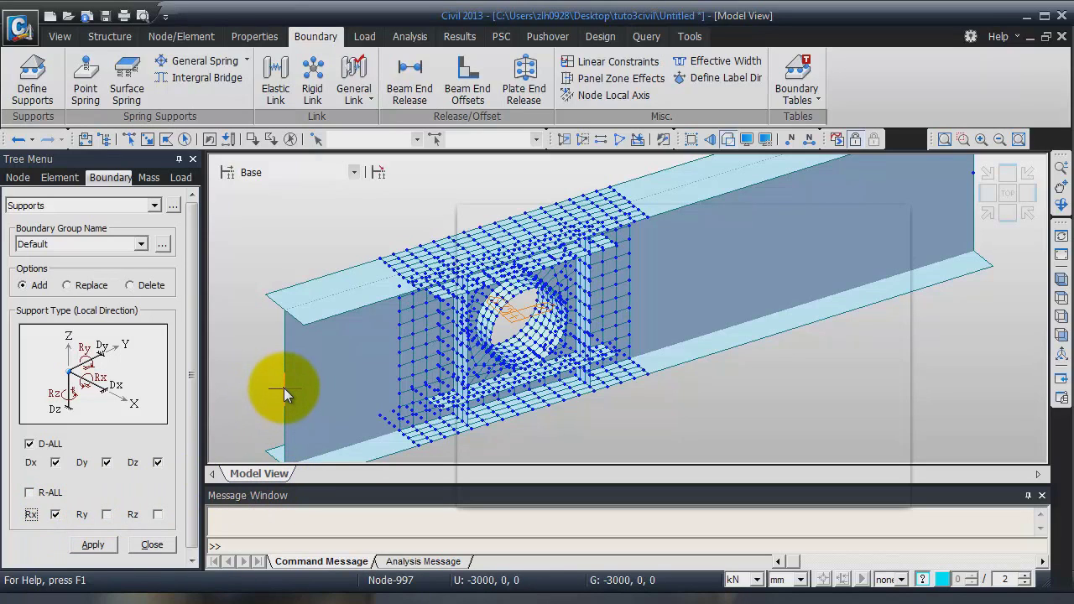
left_click(128, 139)
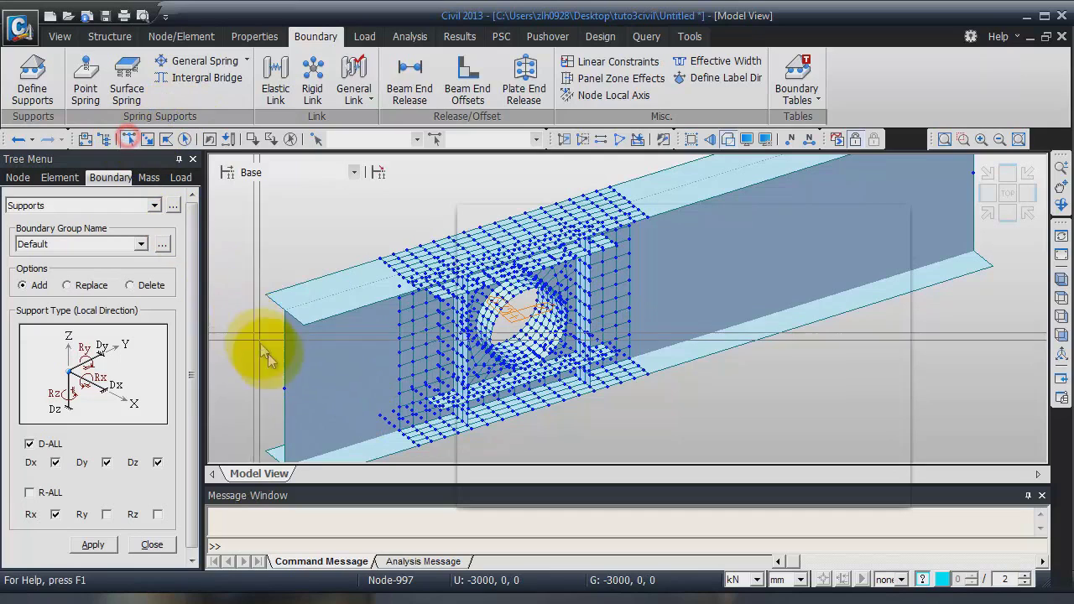
left_click(285, 388)
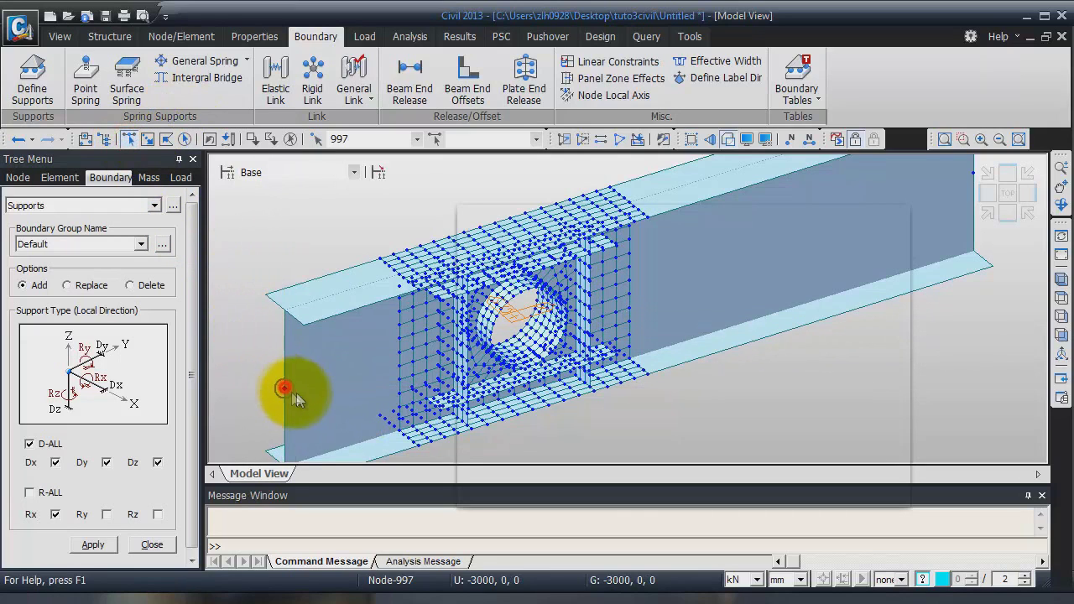
left_click(972, 174)
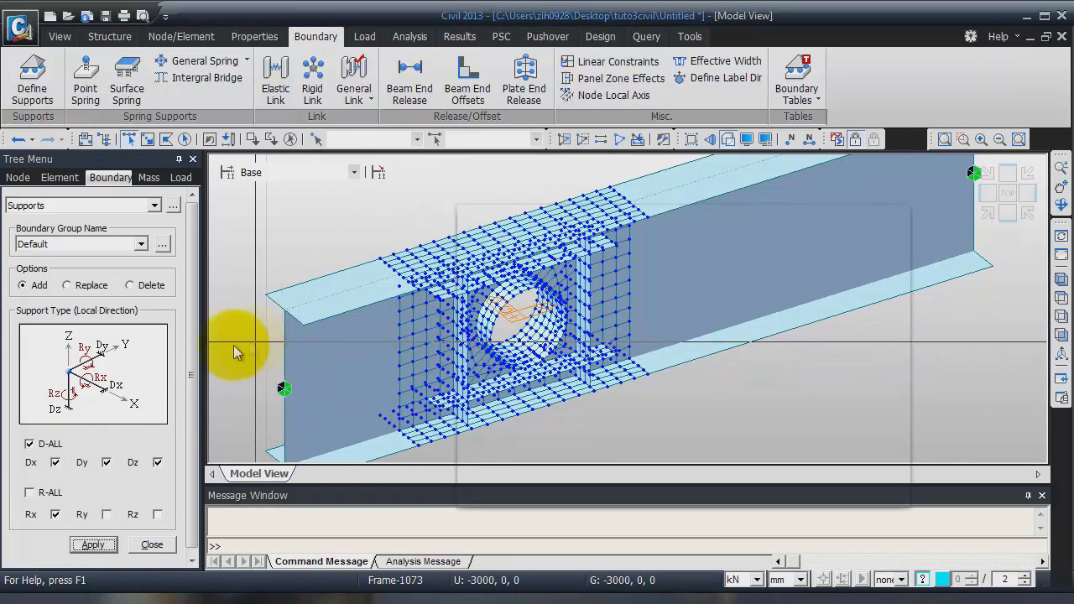
left_click(151, 546)
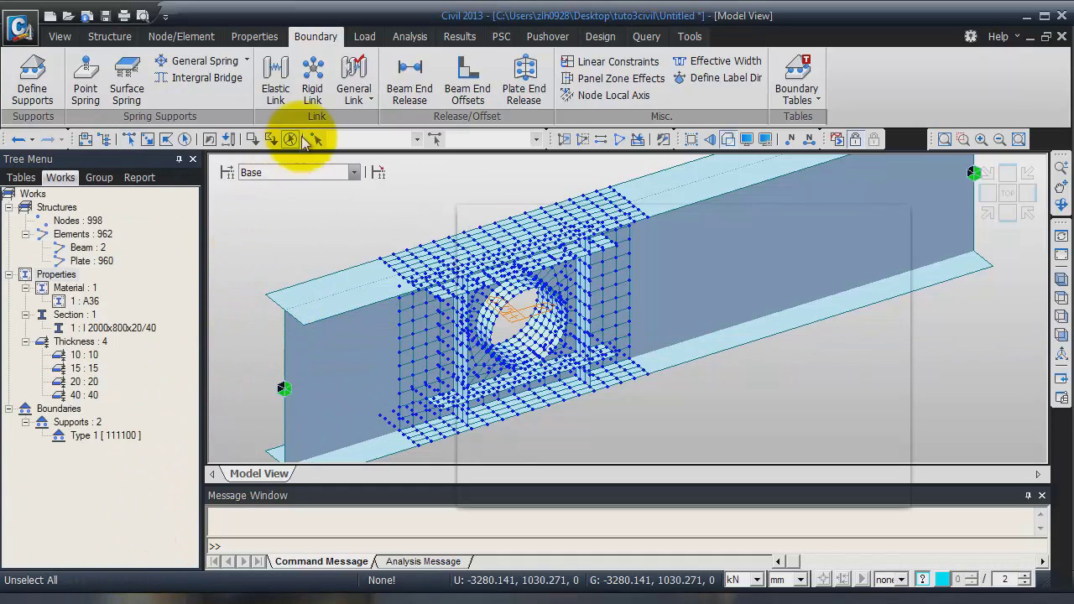
Start a rigid link and set node 183, at mid-height of the plate mesh's left edge, as the master node
left_click(311, 77)
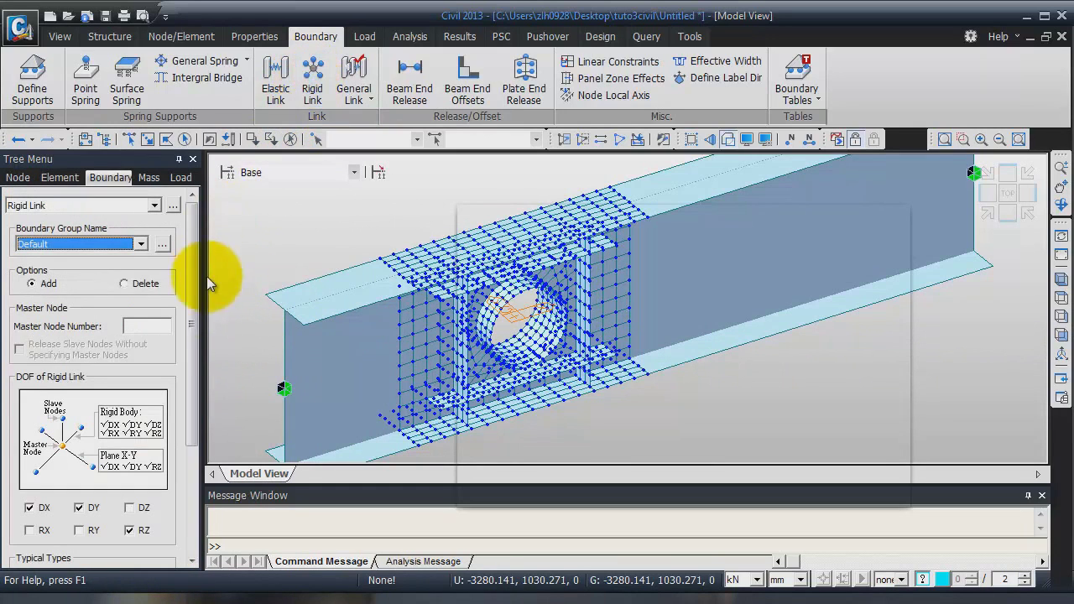
left_click(692, 142)
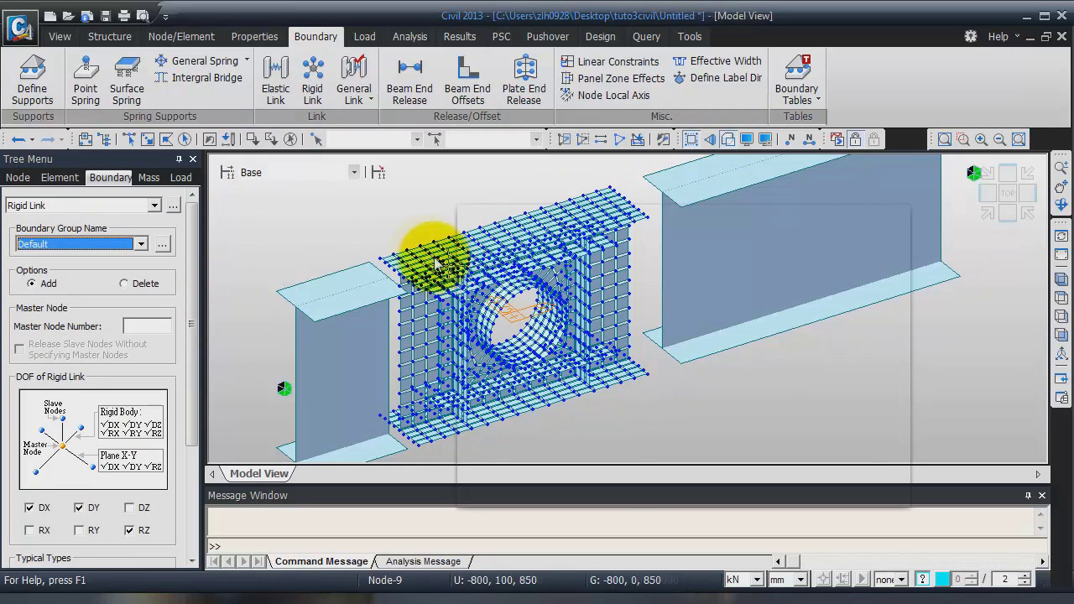
left_click(1008, 215)
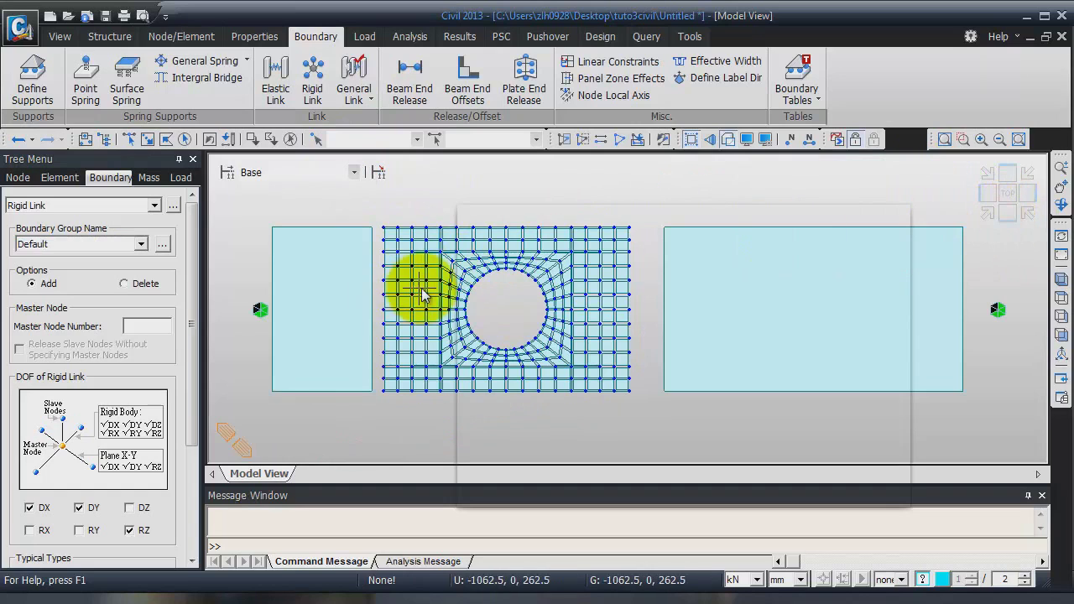
left_click(793, 140)
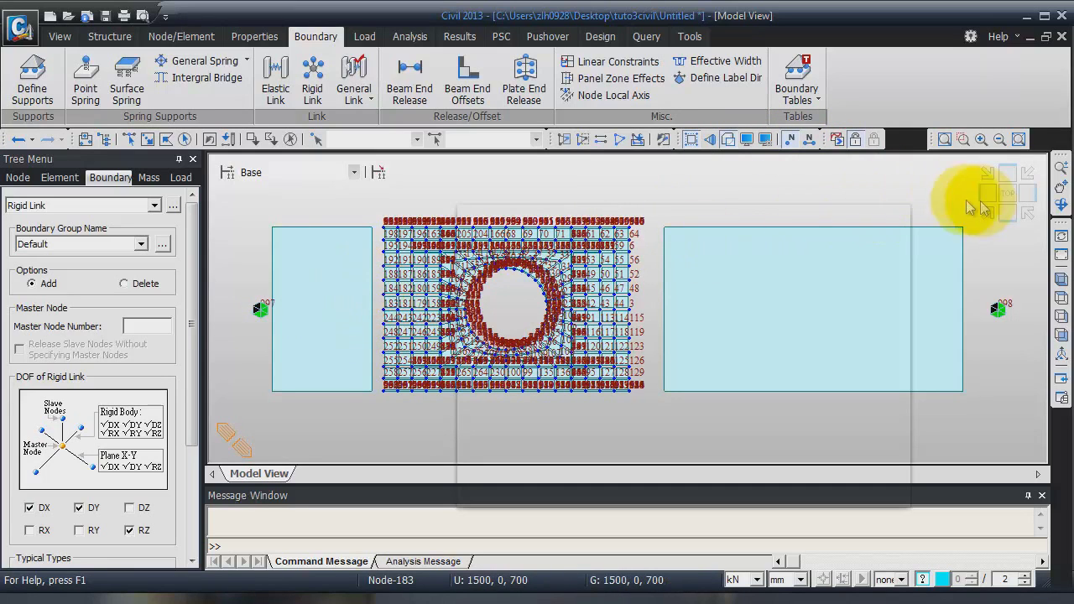
left_click(963, 140)
left_click_drag(346, 203, 427, 412)
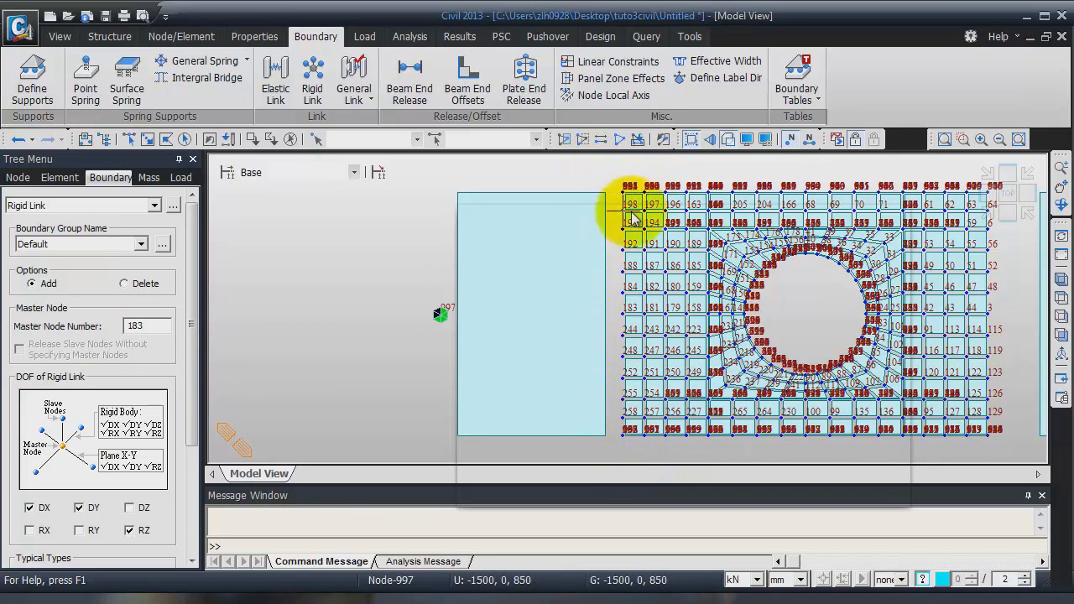
left_click(990, 217)
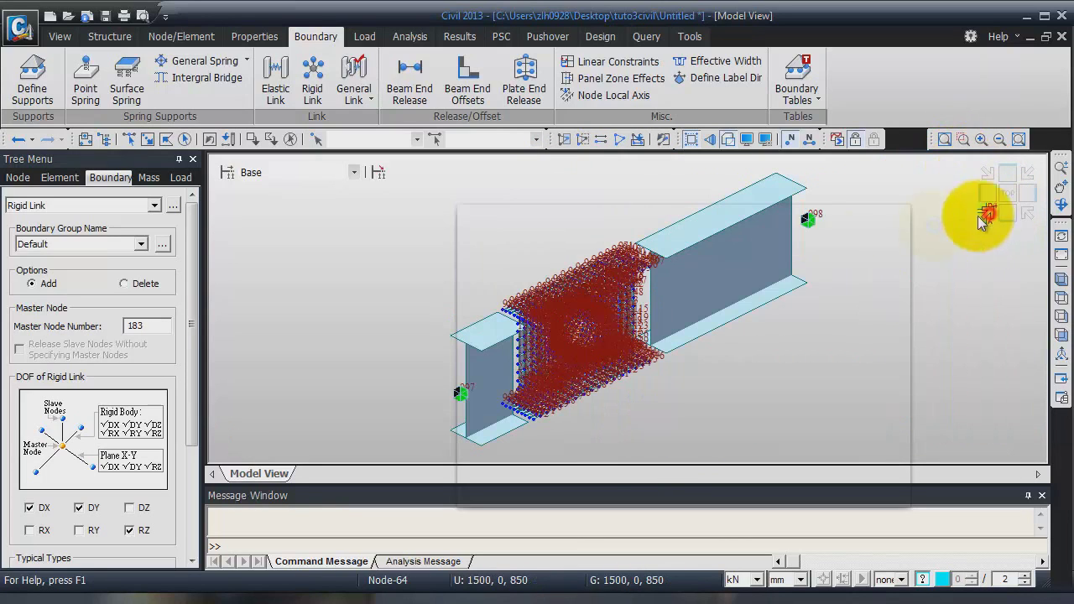
left_click(791, 141)
Open the plane-based selection for the model
right_click(730, 388)
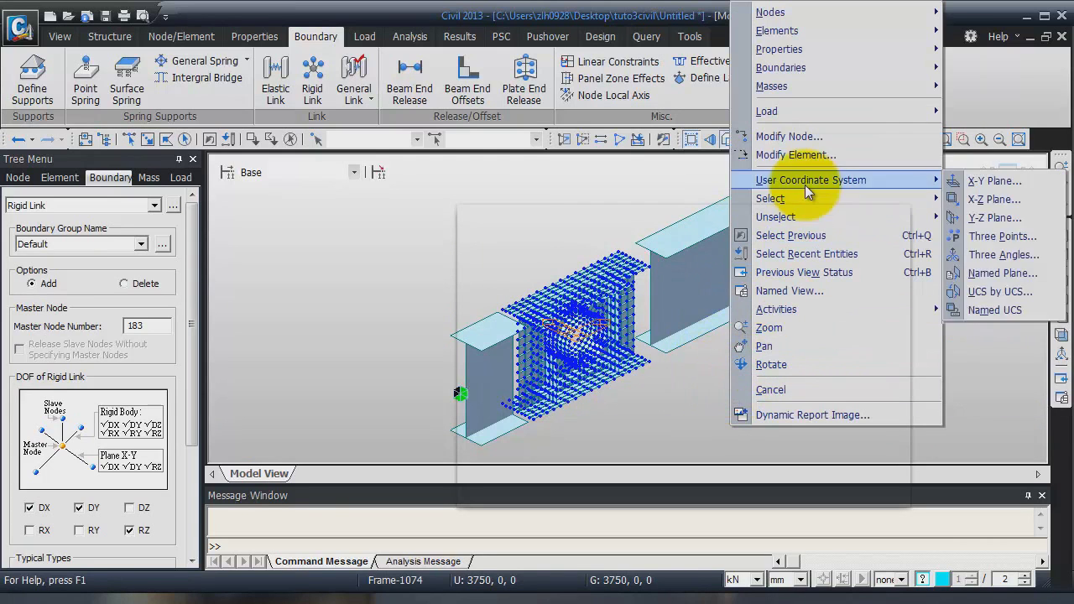
mouse_move(815, 207)
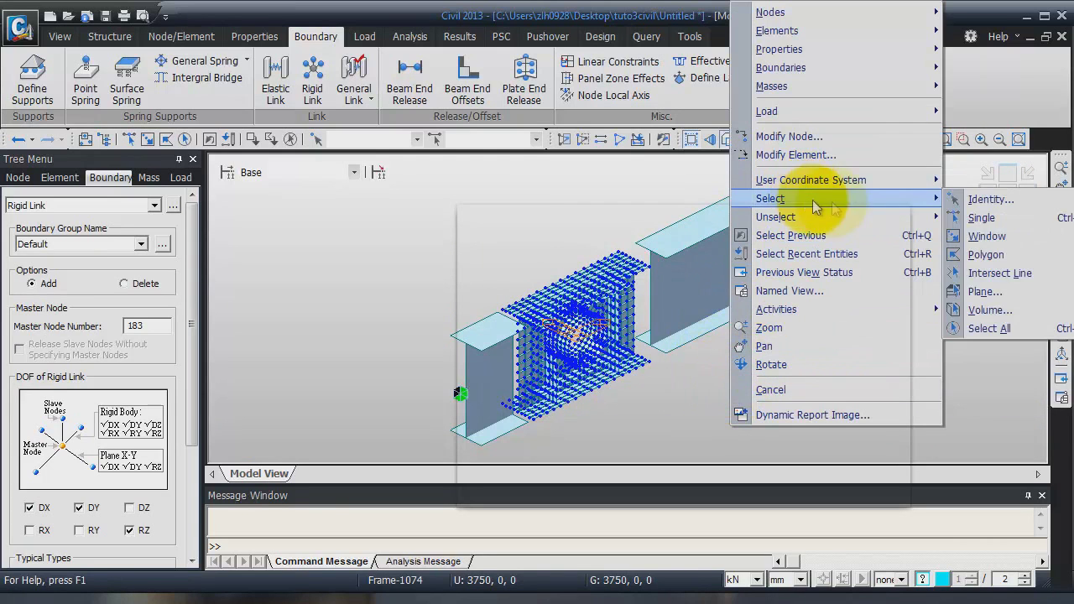
left_click(987, 291)
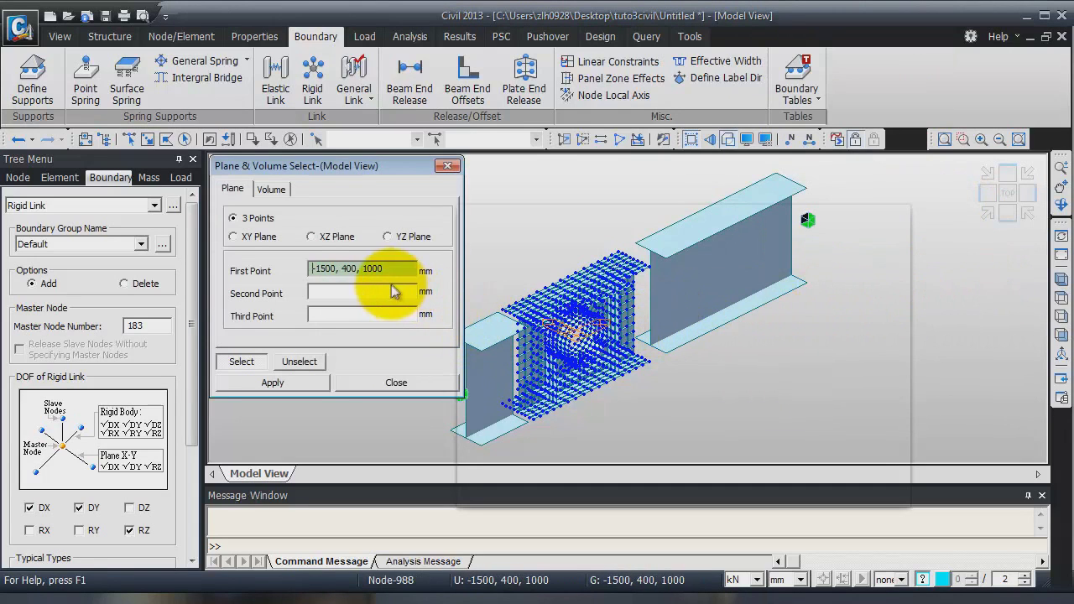
Try to select the slave nodes with an XZ plane picked on the plate mesh's left edge
left_click(311, 237)
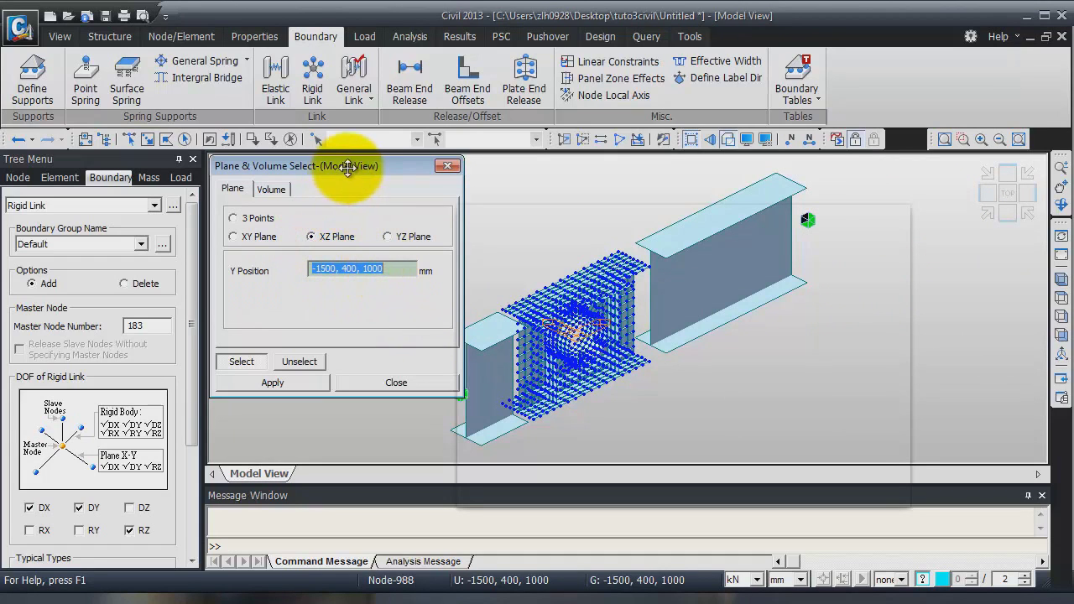
left_click_drag(348, 164, 271, 175)
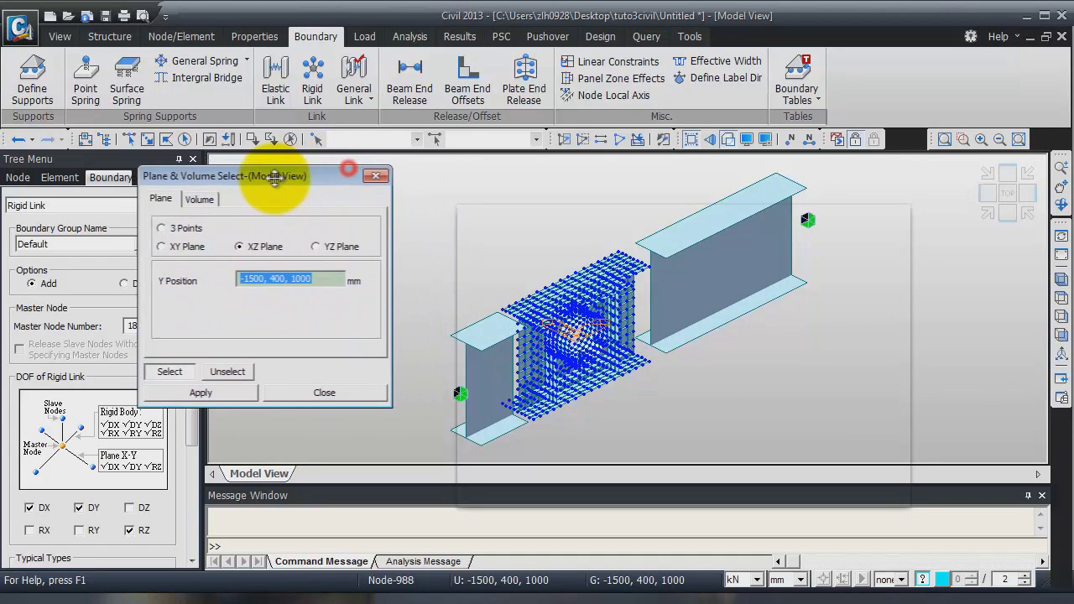
left_click(519, 370)
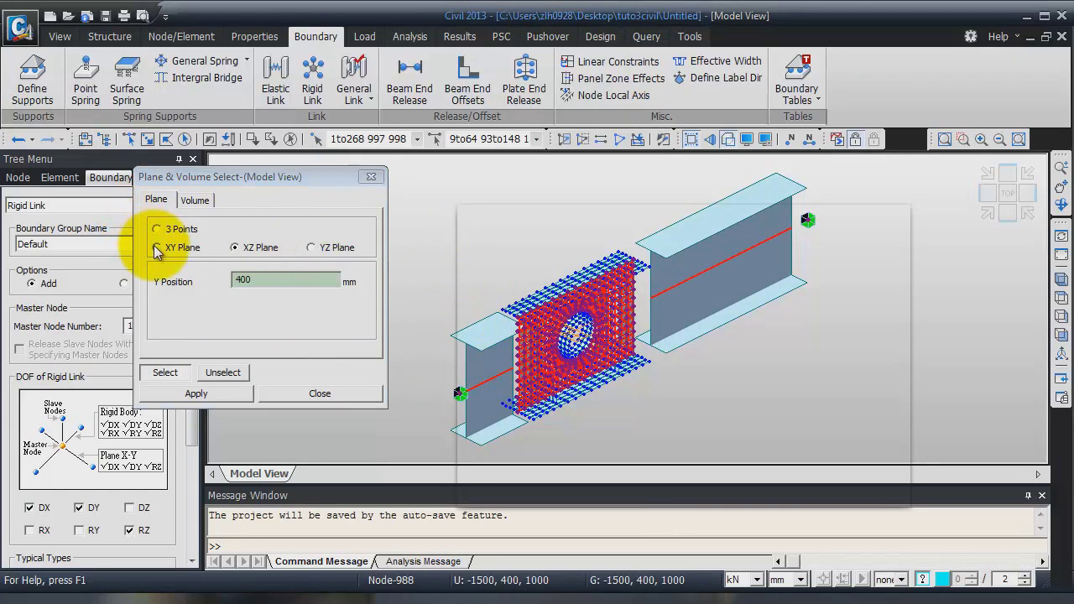
Switch the plane selection to the YZ plane and clear the whole current selection
left_click(313, 248)
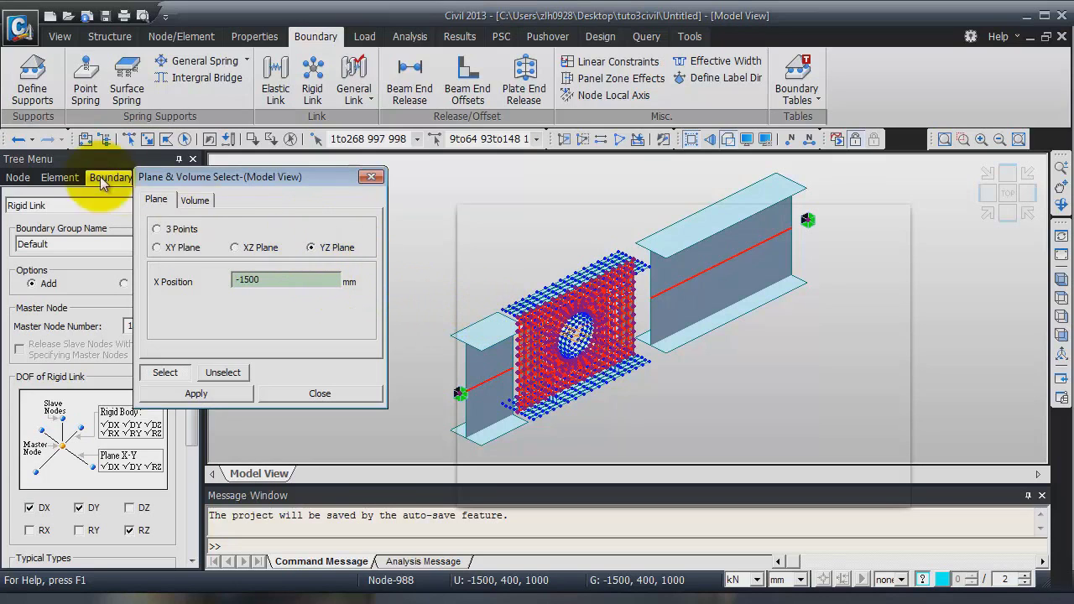
left_click_drag(182, 177, 202, 196)
left_click(242, 392)
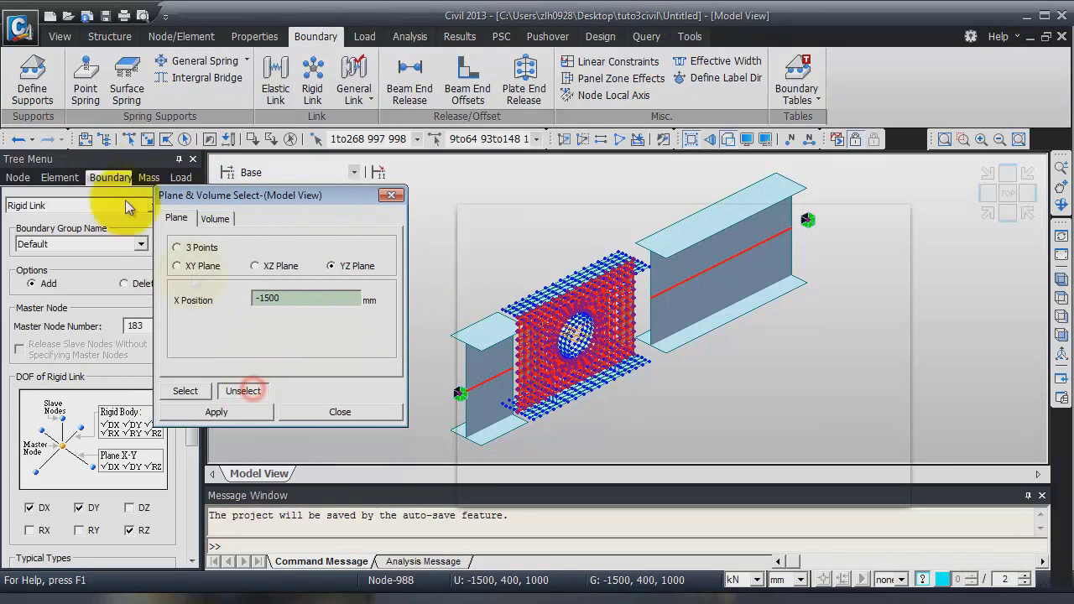
left_click(263, 143)
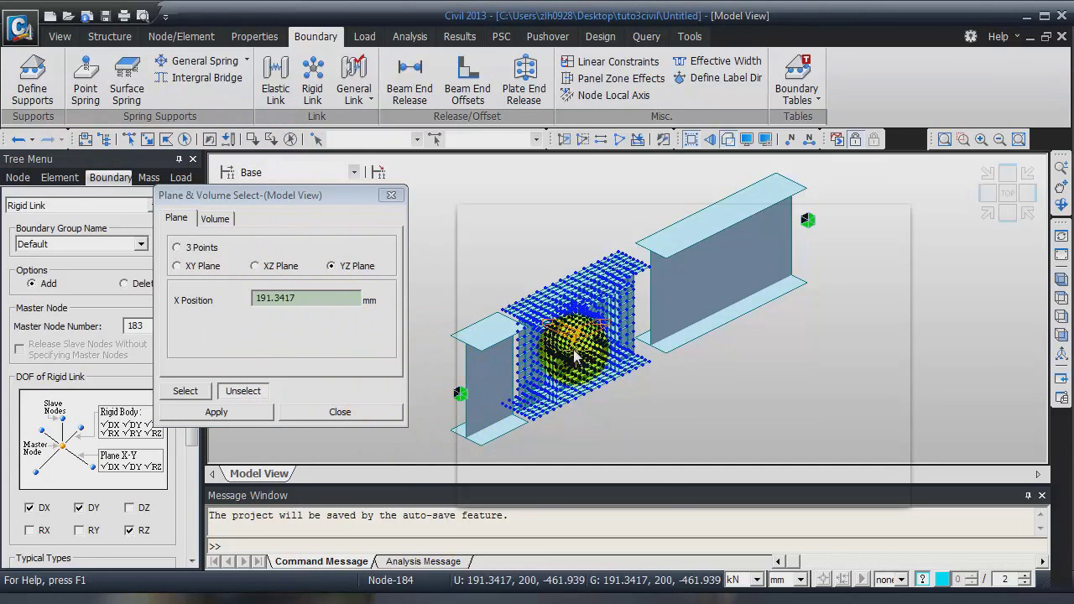
Try to pick the YZ plane at X position -1500 mm from a node on the mesh's left edge
scroll(520, 357, "up", 5)
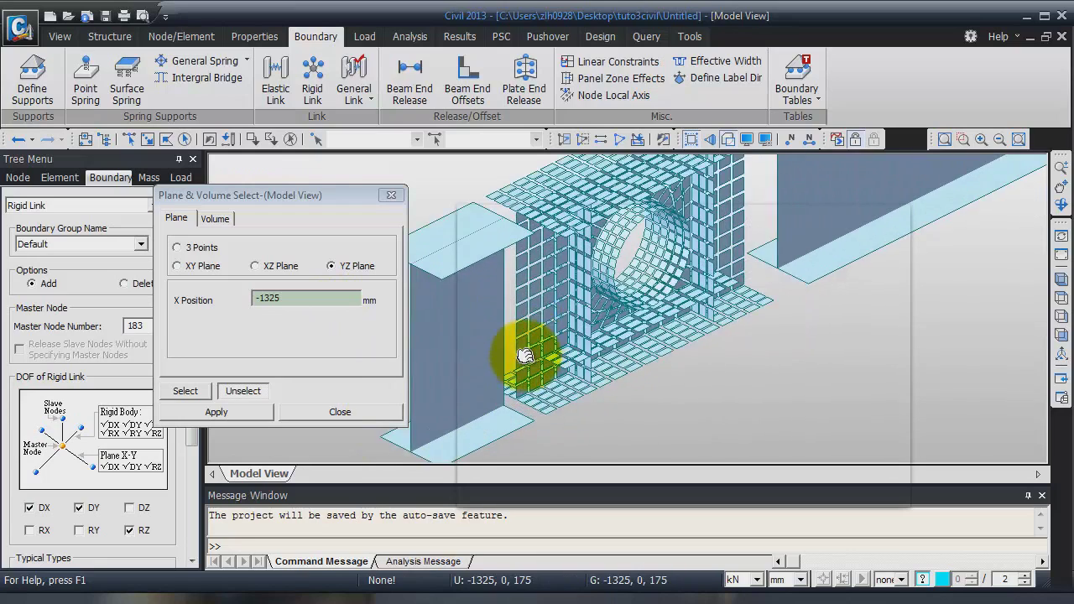
scroll(531, 334, "down", 2)
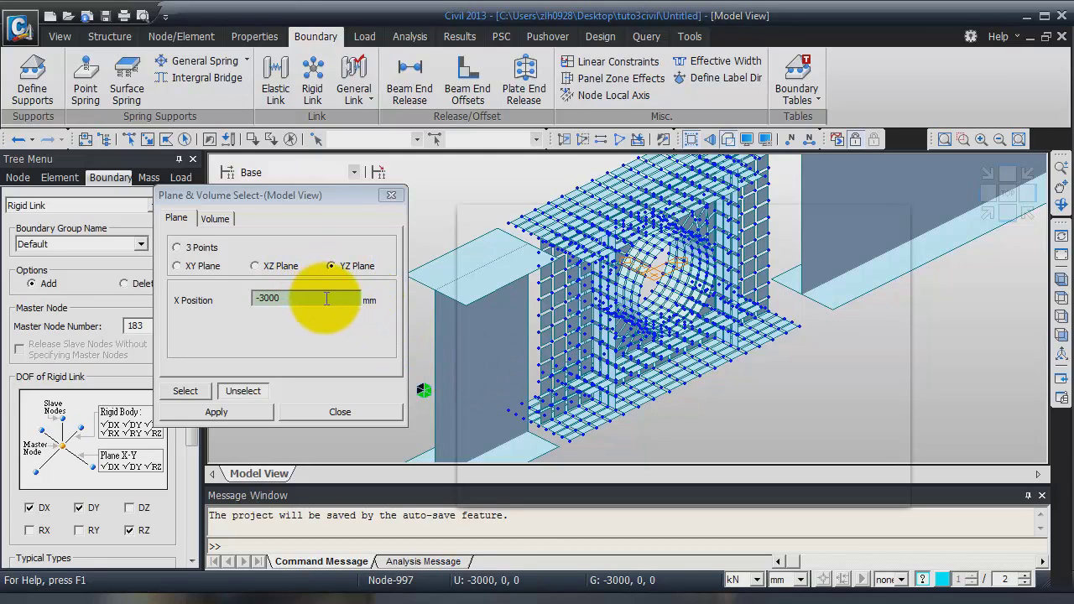
left_click(294, 297)
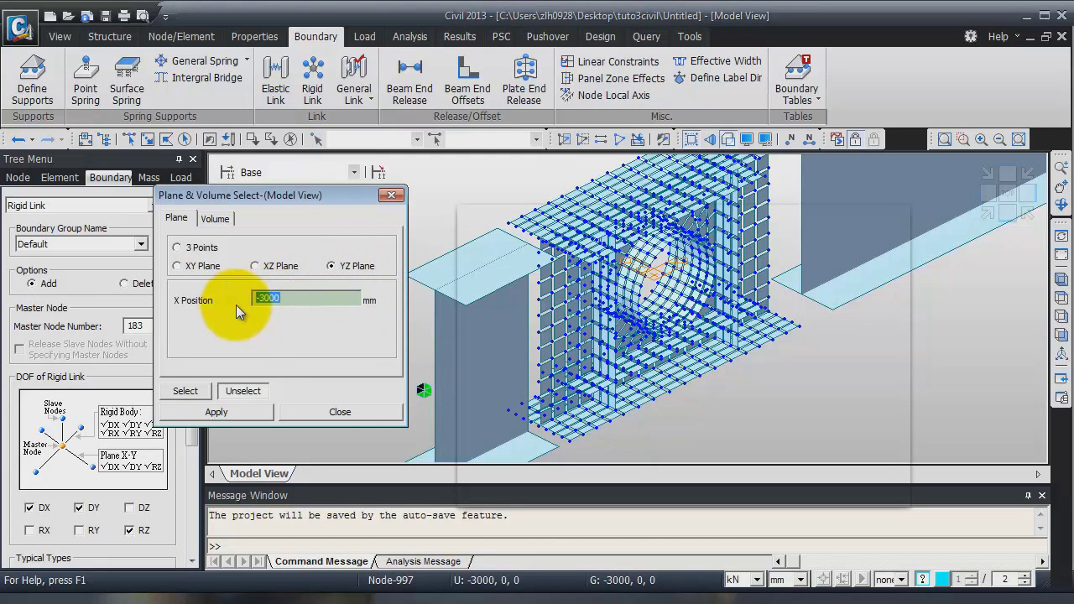
left_click(533, 338)
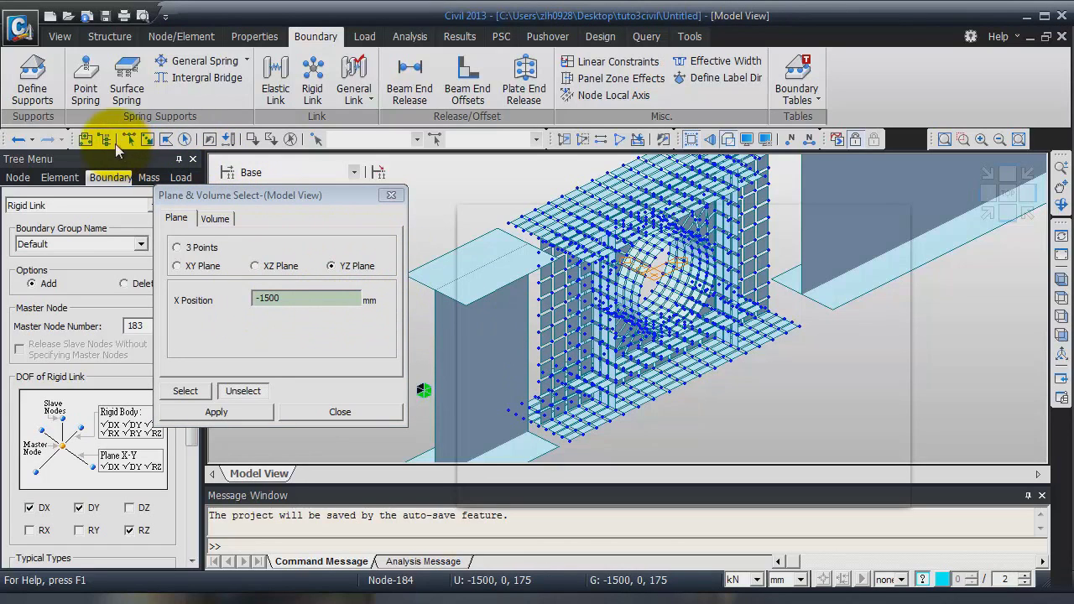
left_click(541, 354)
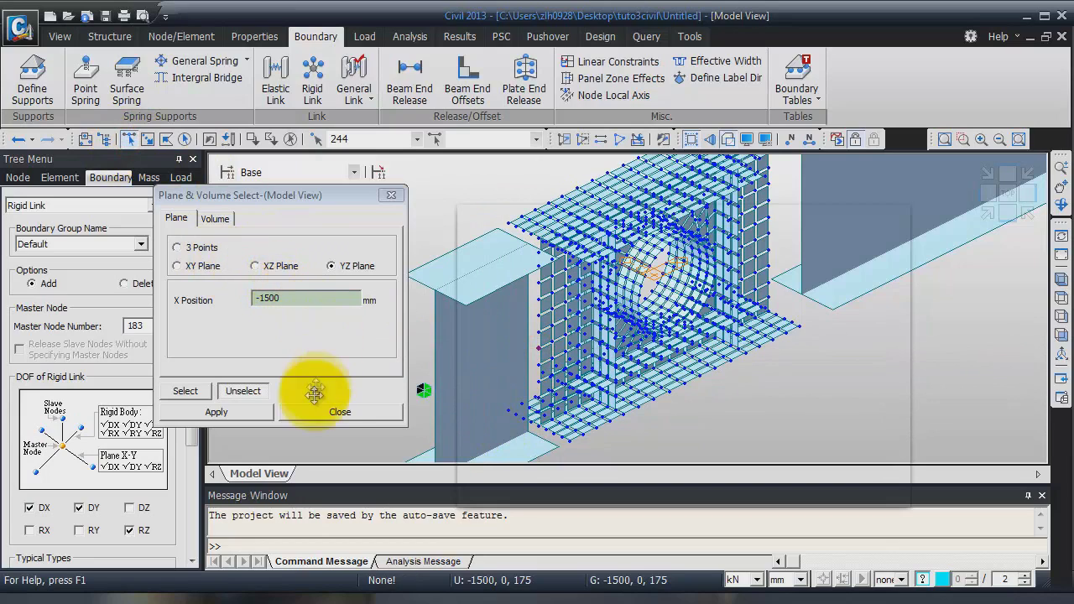
Select the plate mesh's end nodes on the YZ plane at X = -1500 mm and close the plane selection
left_click(185, 391)
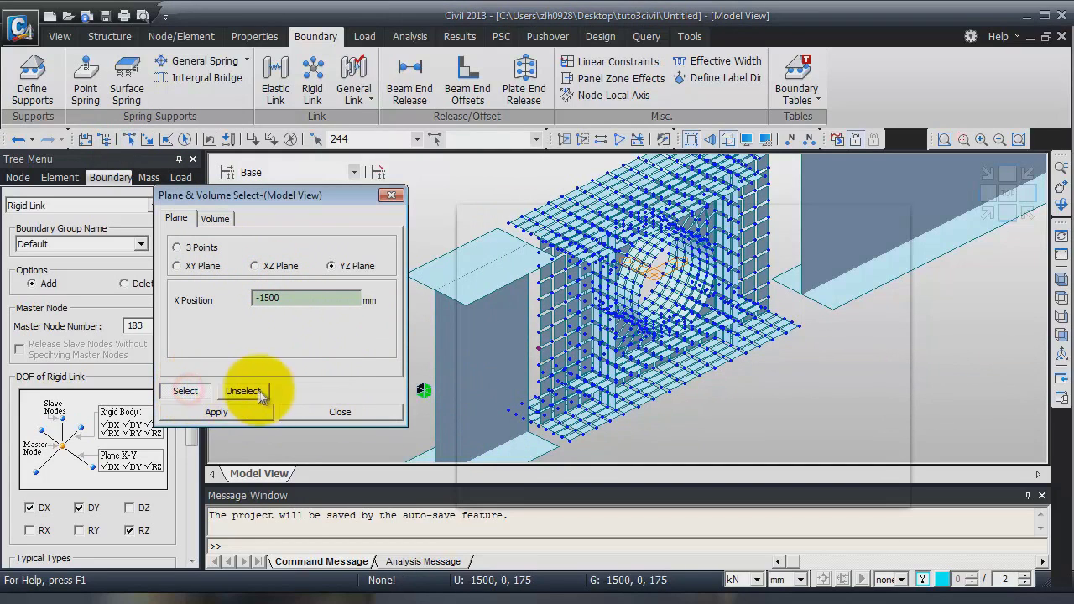
double_click(299, 298)
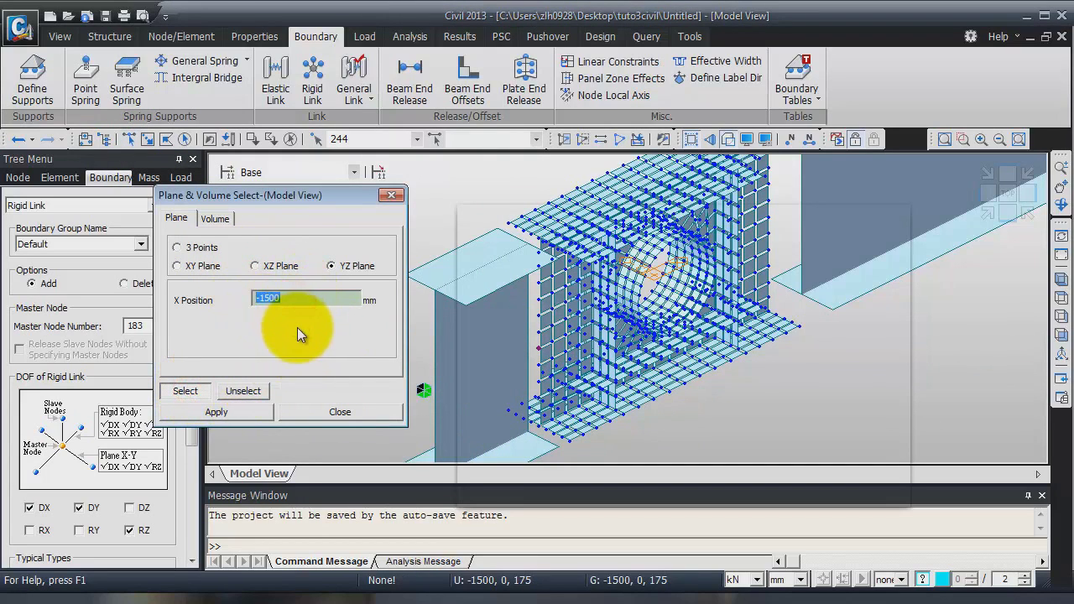
key("BackSpace")
left_click(539, 351)
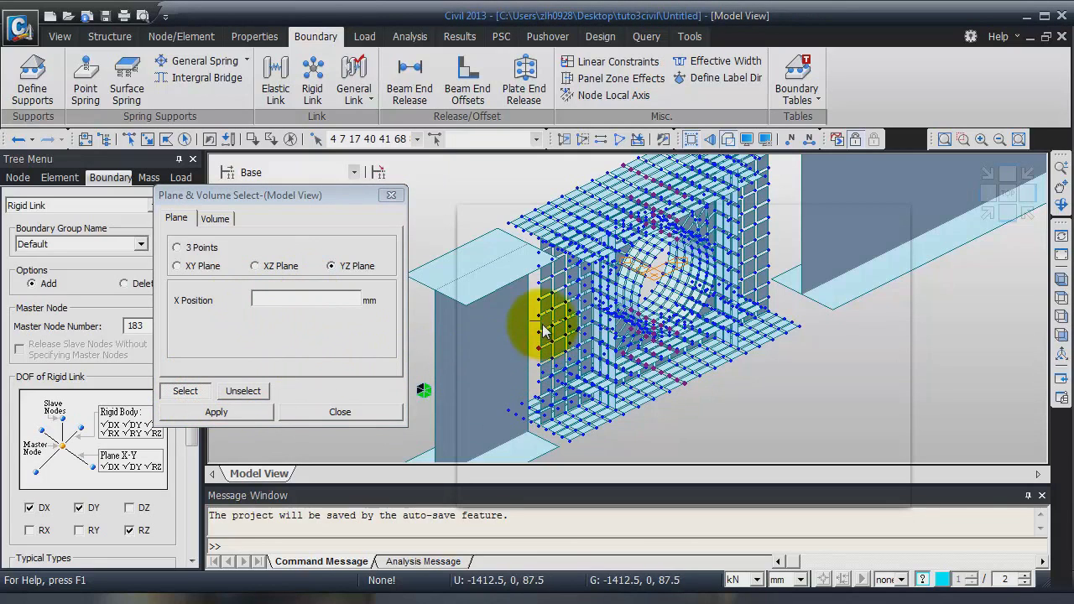
left_click(344, 299)
left_click(539, 339)
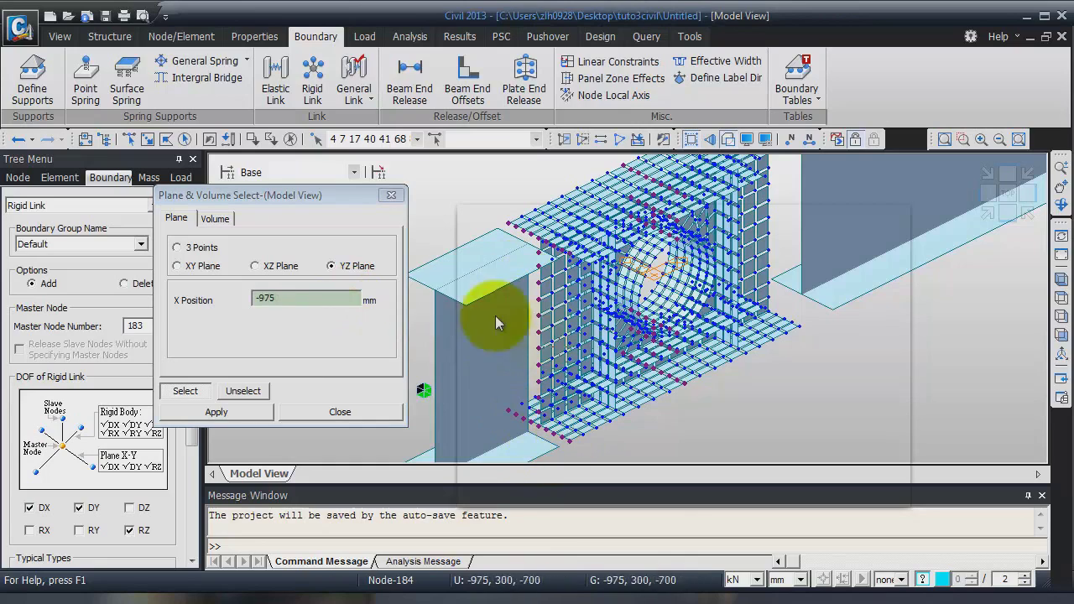
left_click(340, 411)
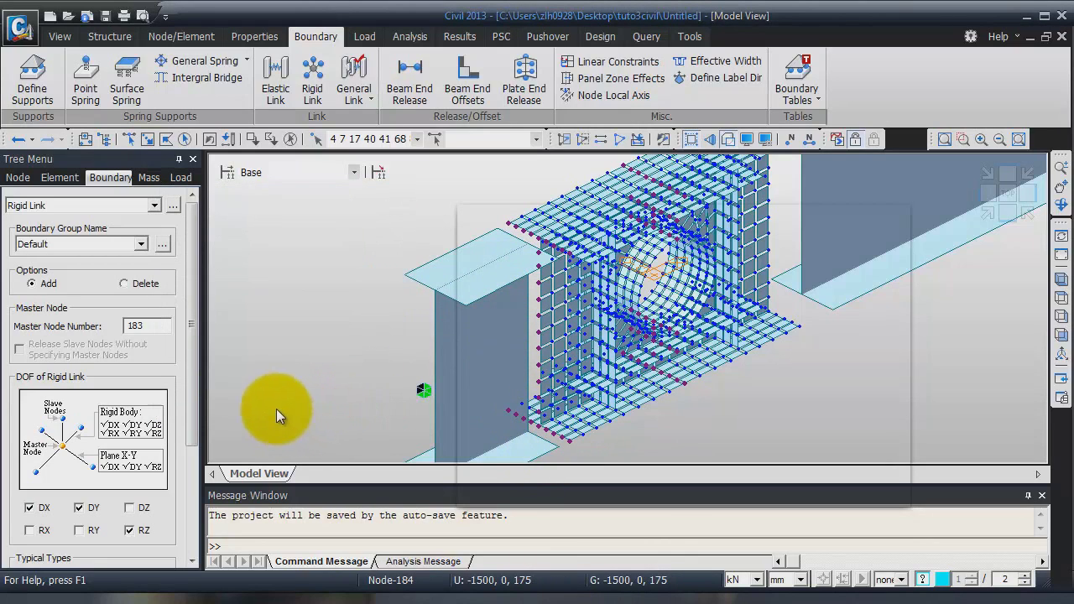
Set the rigid link to the Rigid Body type, try applying it from master node 183 to the selected nodes, and undo that link
left_click_drag(193, 298, 218, 408)
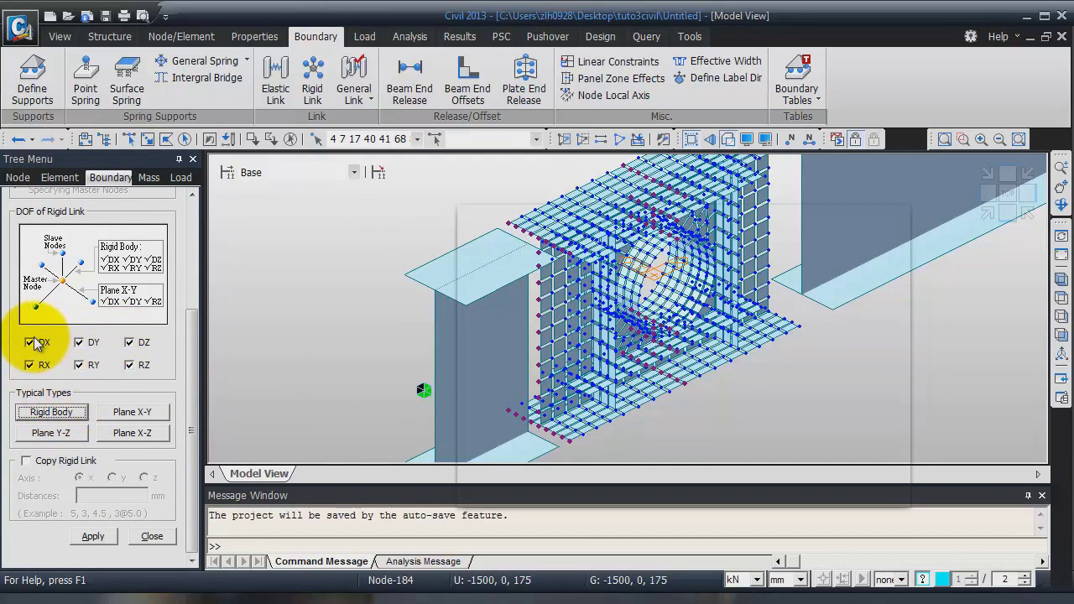
left_click(94, 537)
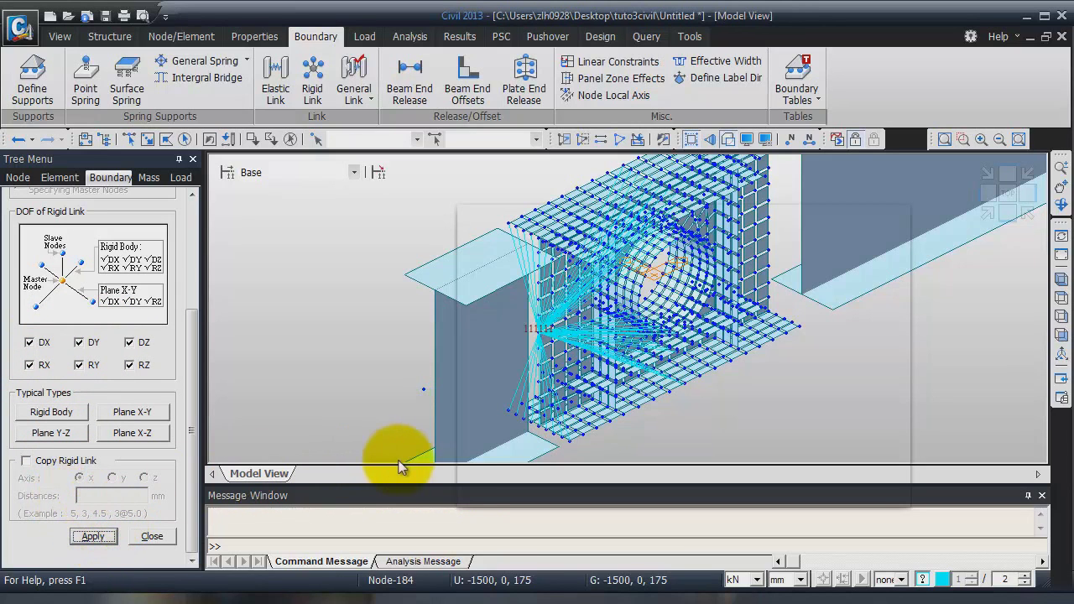
middle_click_drag(737, 408, 706, 411)
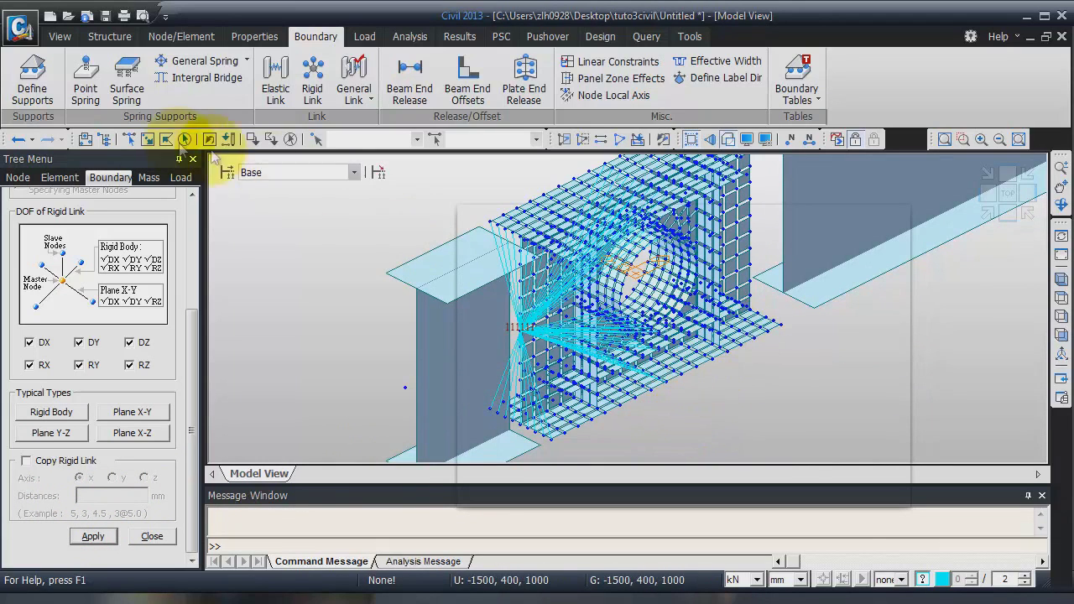
left_click(20, 140)
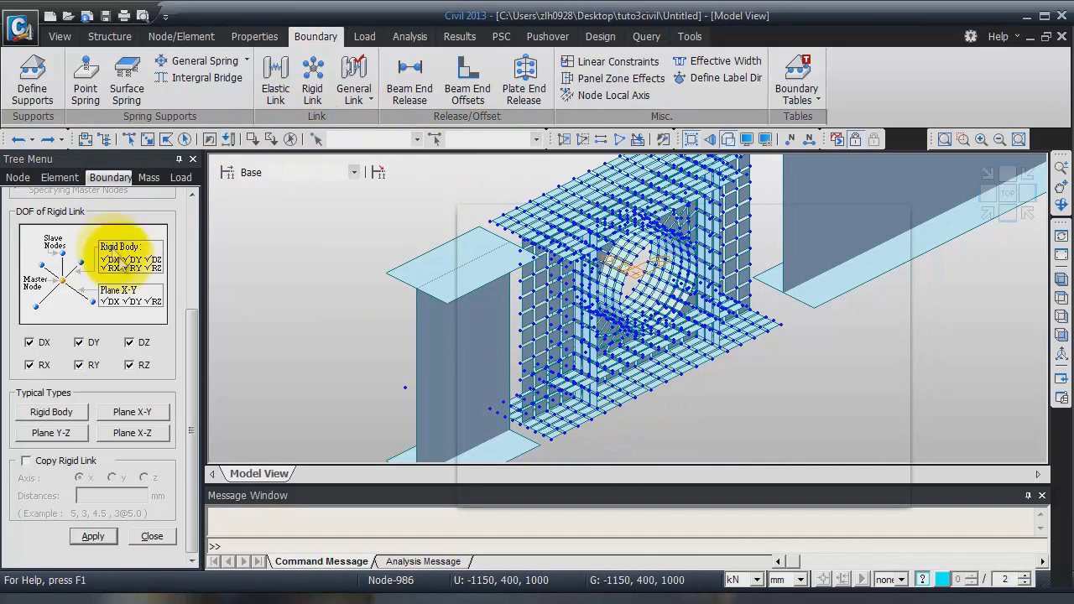
Select the mesh's end nodes on the YZ plane at X = -1500 mm and link them rigidly to master node 183
left_click_drag(193, 370, 168, 254)
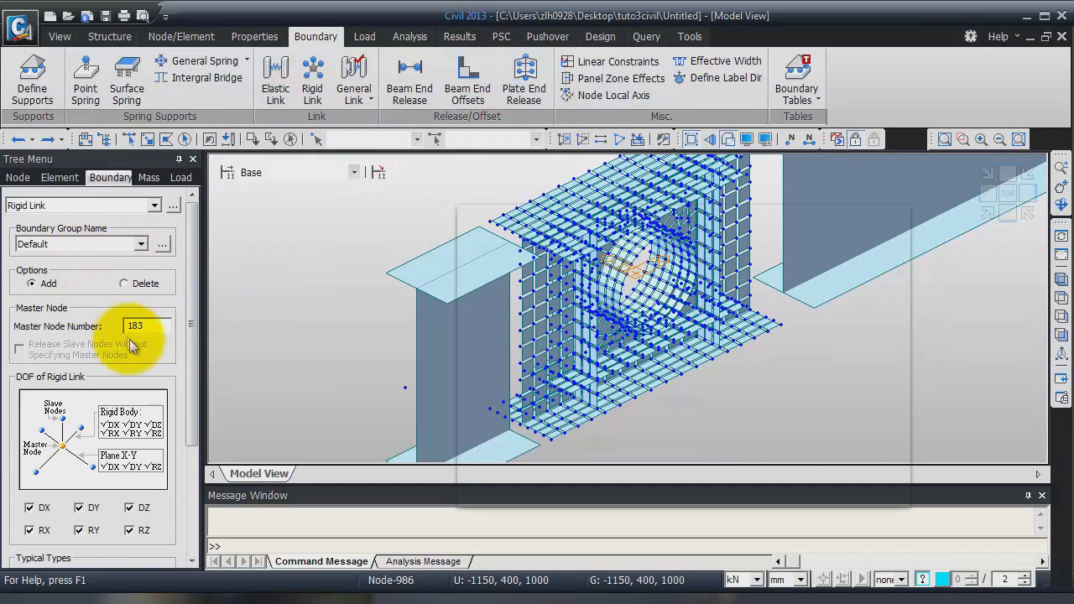
right_click(362, 280)
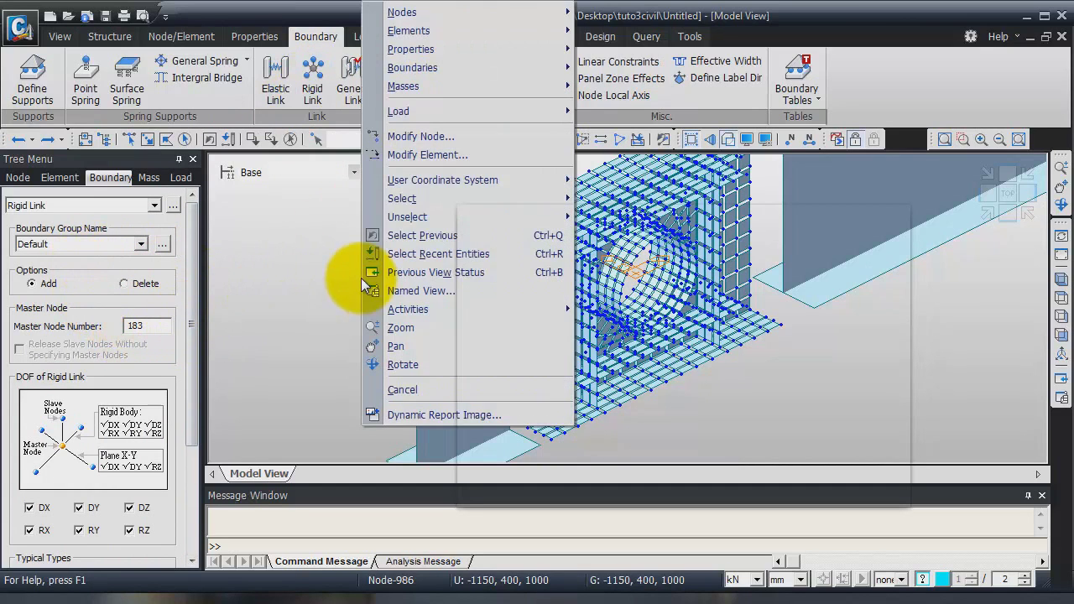
mouse_move(445, 199)
left_click(652, 291)
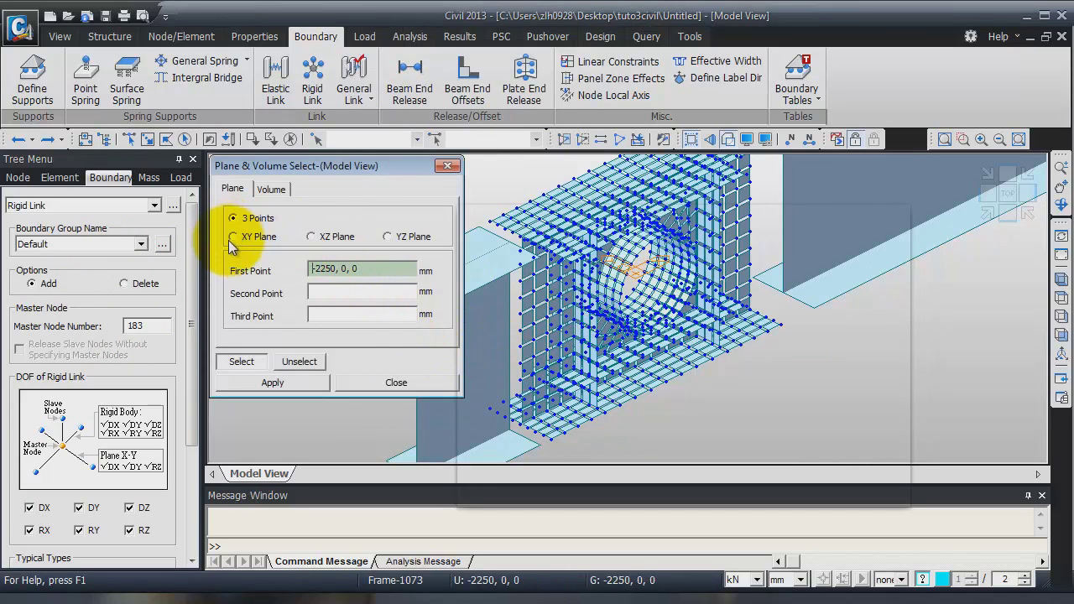
left_click(387, 237)
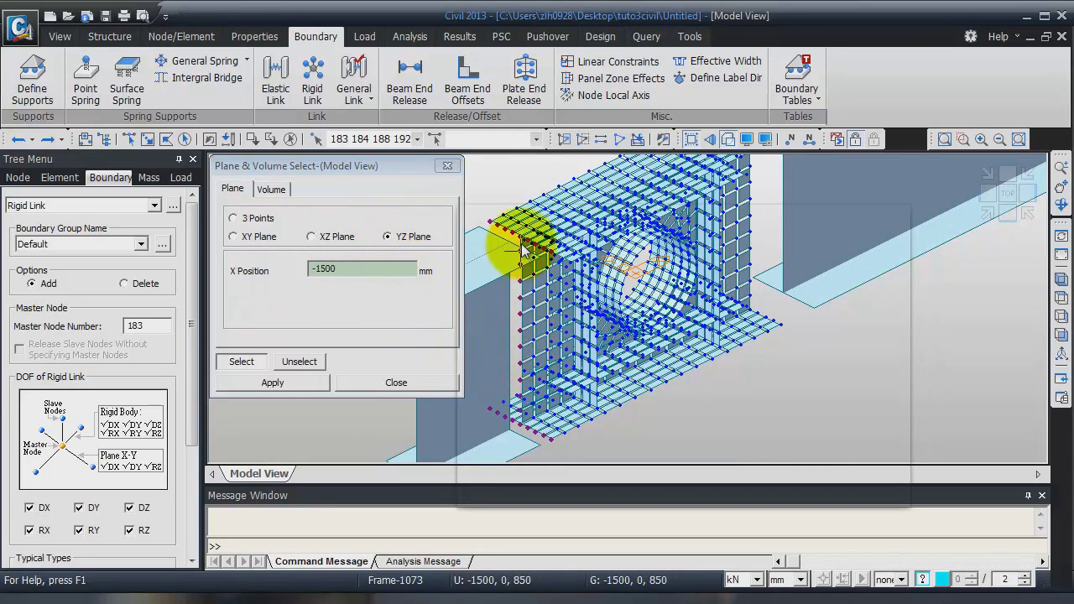
left_click(516, 360)
left_click(394, 382)
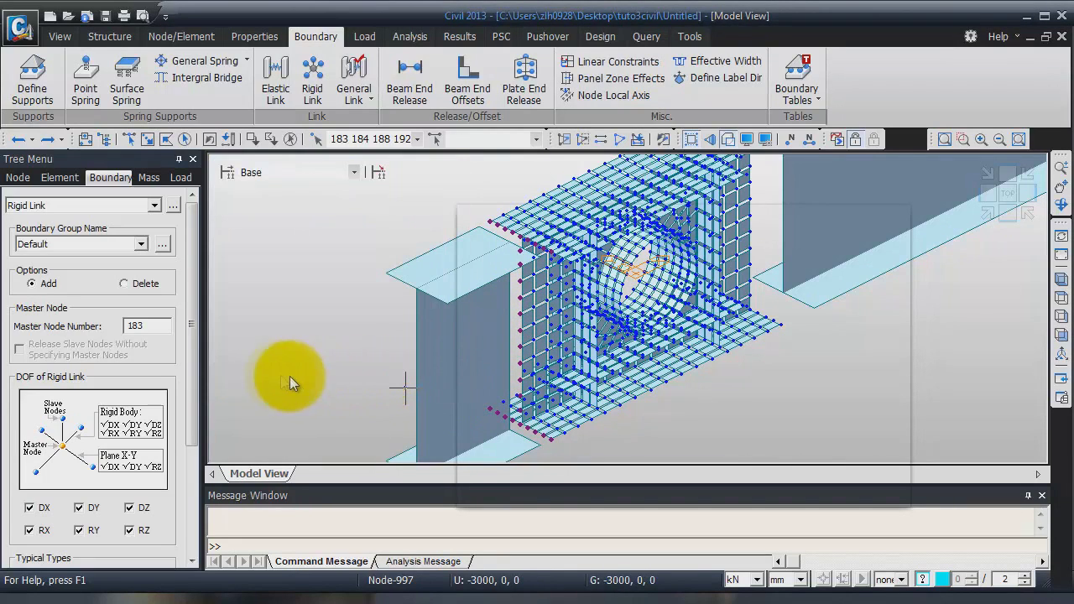
left_click_drag(191, 325, 196, 382)
left_click(93, 544)
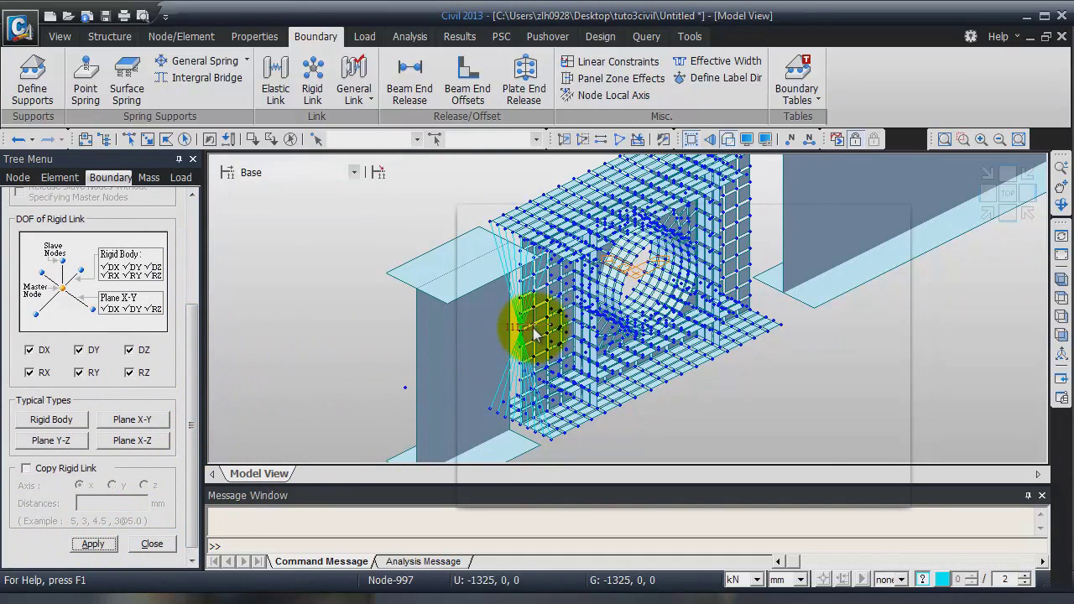
Select the plate mesh's opposite end nodes on the YZ plane at X = 1500 mm and close the plane selection
middle_click_drag(810, 376, 684, 367)
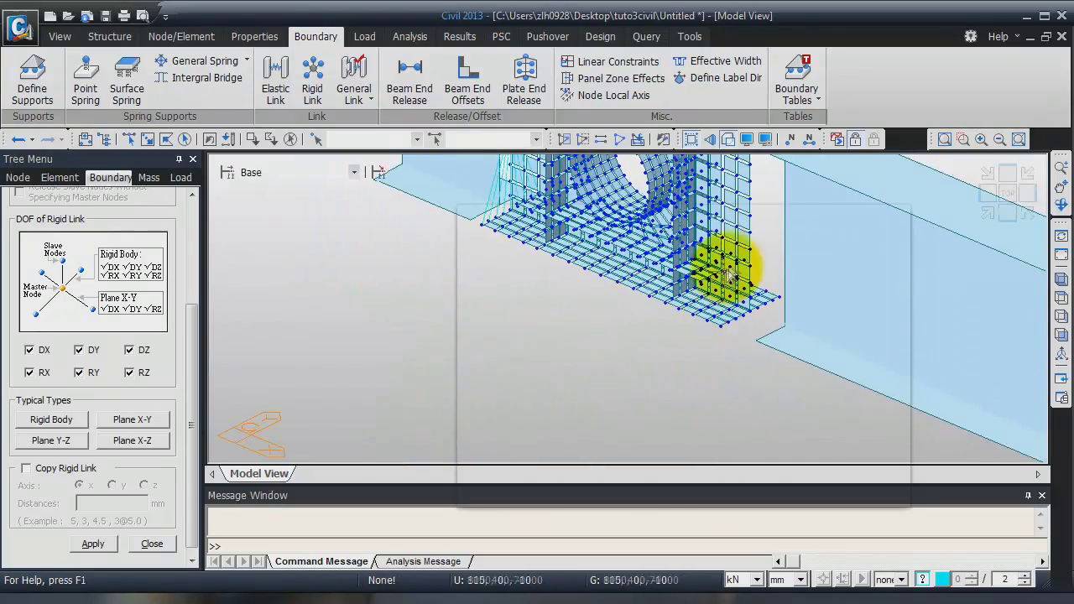
middle_click_drag(784, 219, 491, 369)
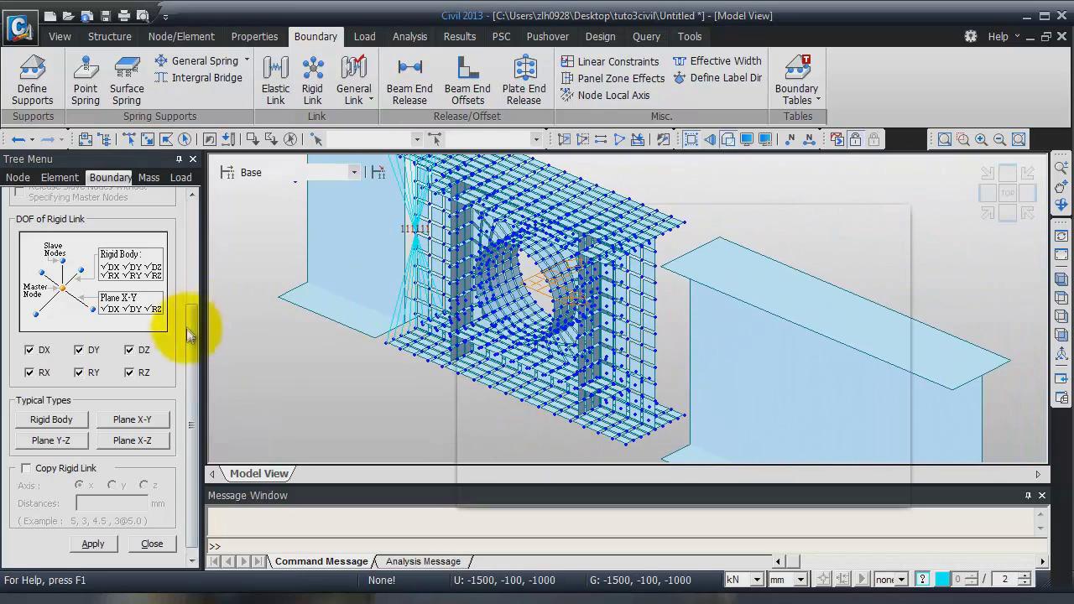
right_click(304, 336)
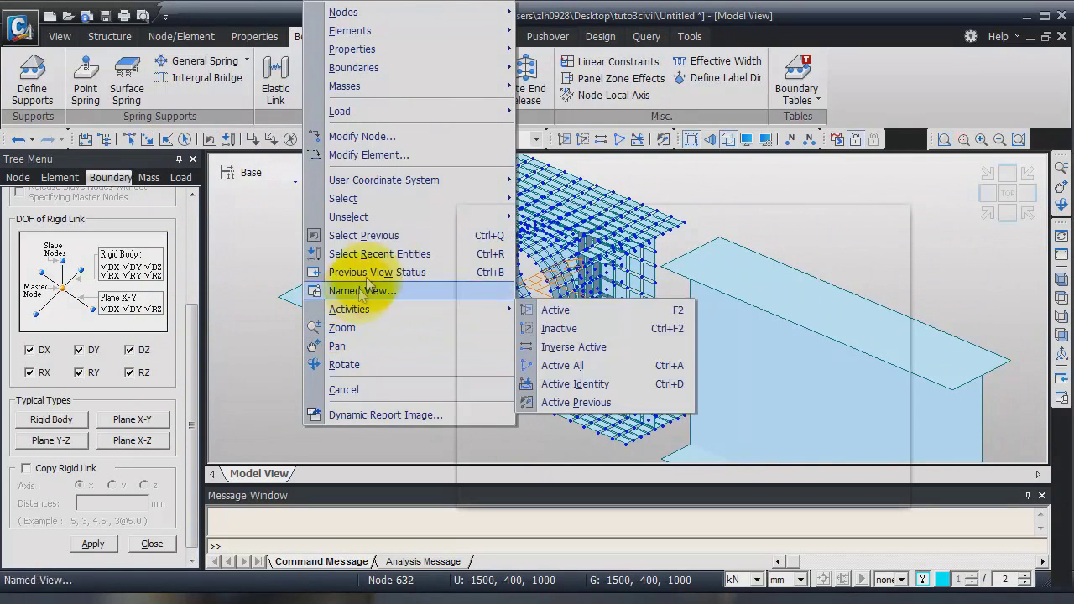
mouse_move(403, 198)
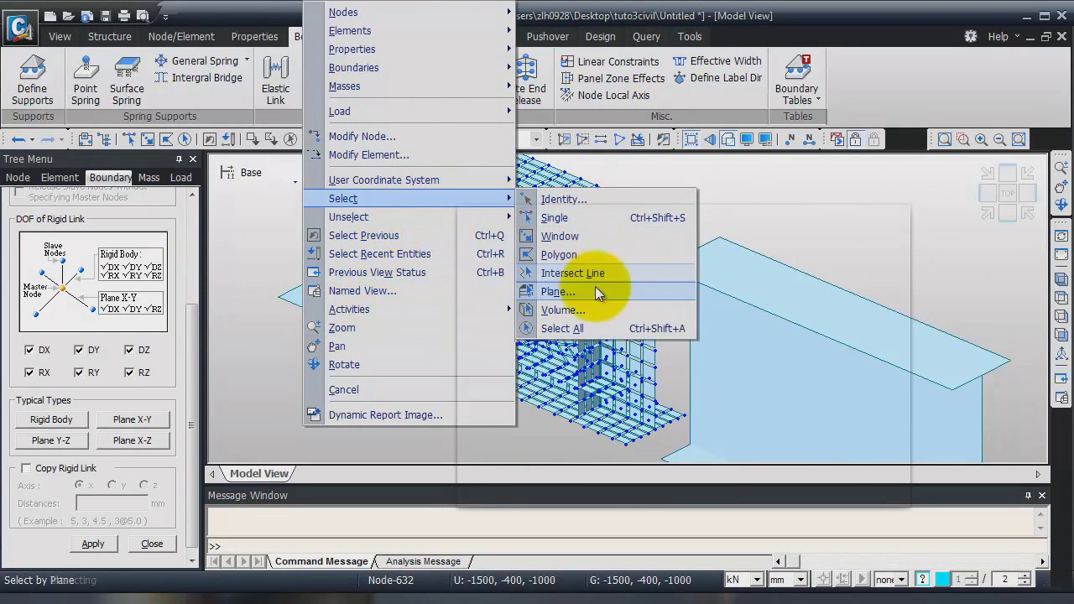
left_click(557, 291)
left_click(575, 290)
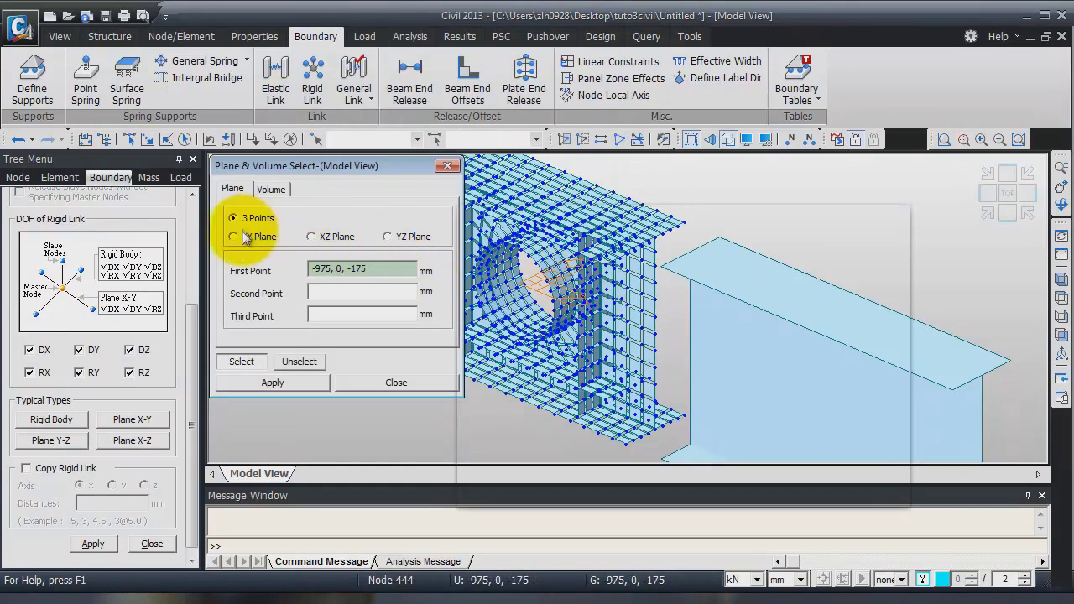
left_click(388, 237)
left_click(659, 352)
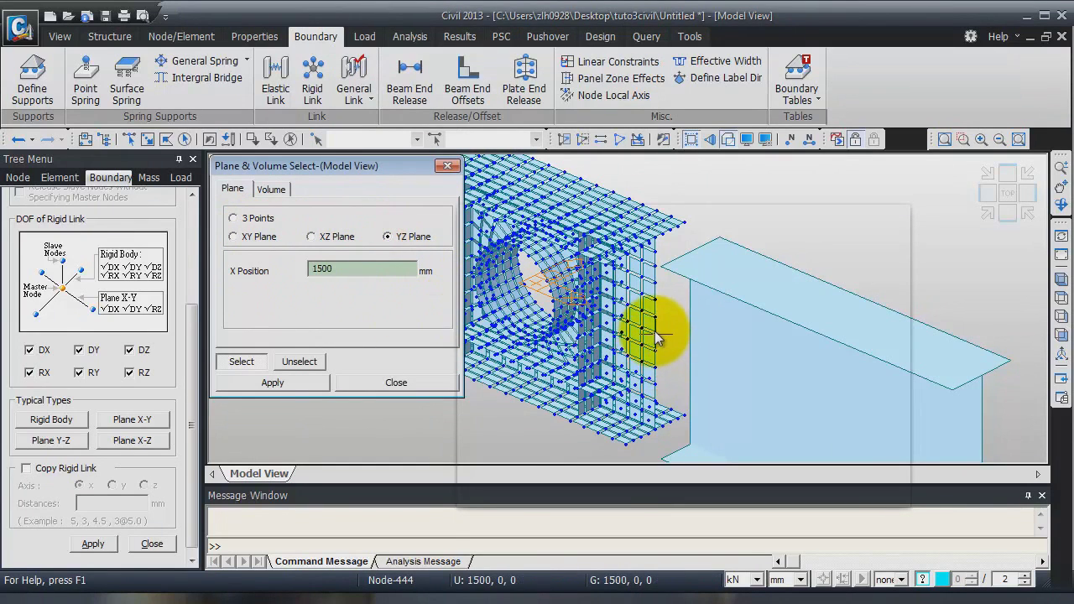
left_click(589, 393)
left_click(442, 385)
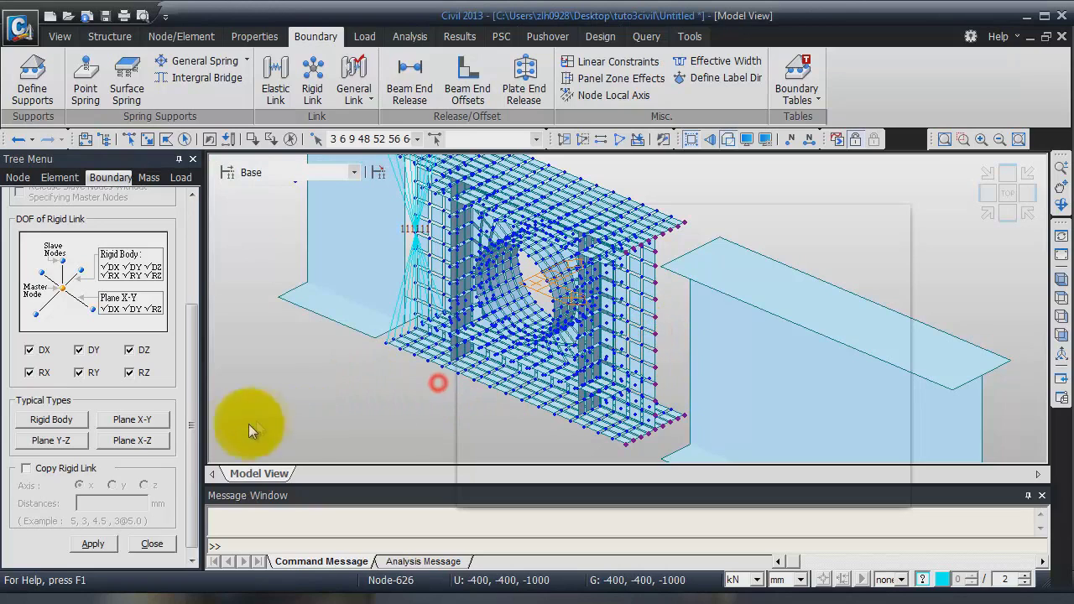
Try to link the nodes at X = 1500 mm to master node 183, and undo that link
left_click_drag(192, 425, 191, 432)
left_click(99, 538)
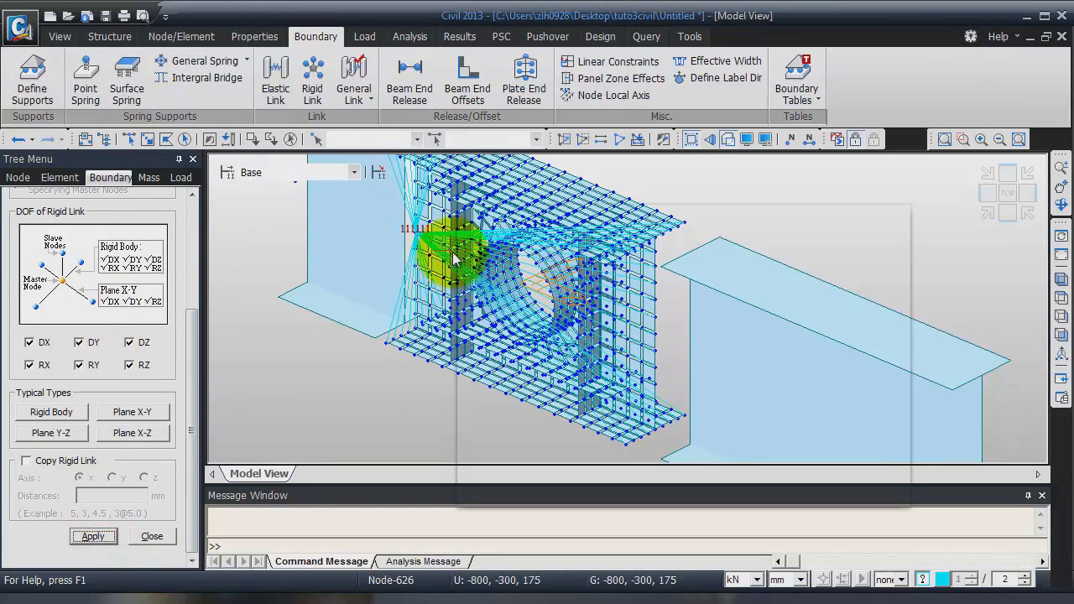
left_click(17, 140)
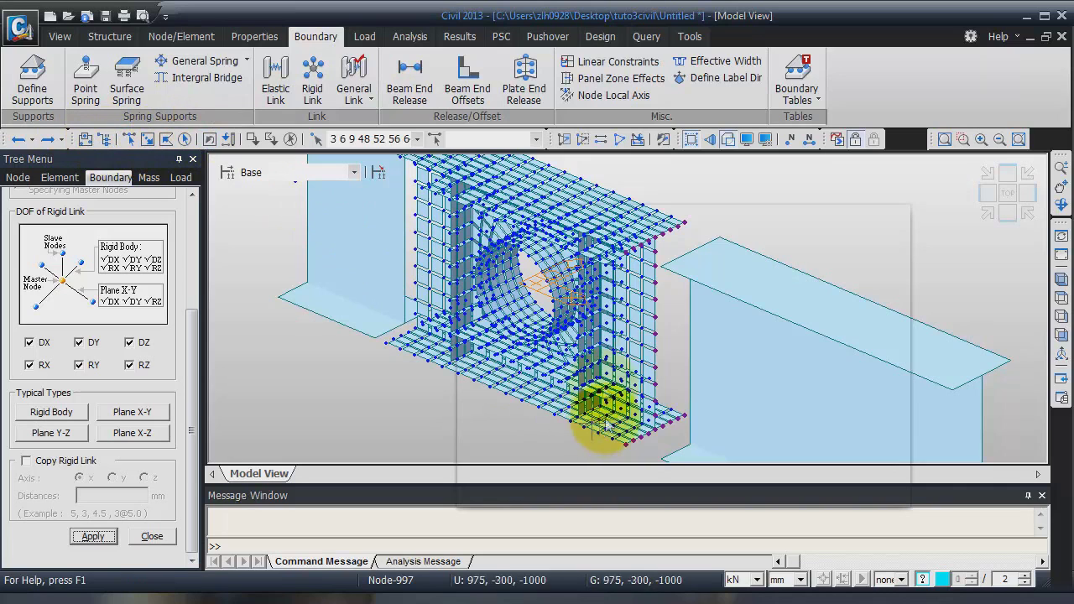
Pick node 3 at mid-height of the X = 1500 mm edge as master node, apply the rigid link, and close its settings
scroll(199, 369, "up", 5)
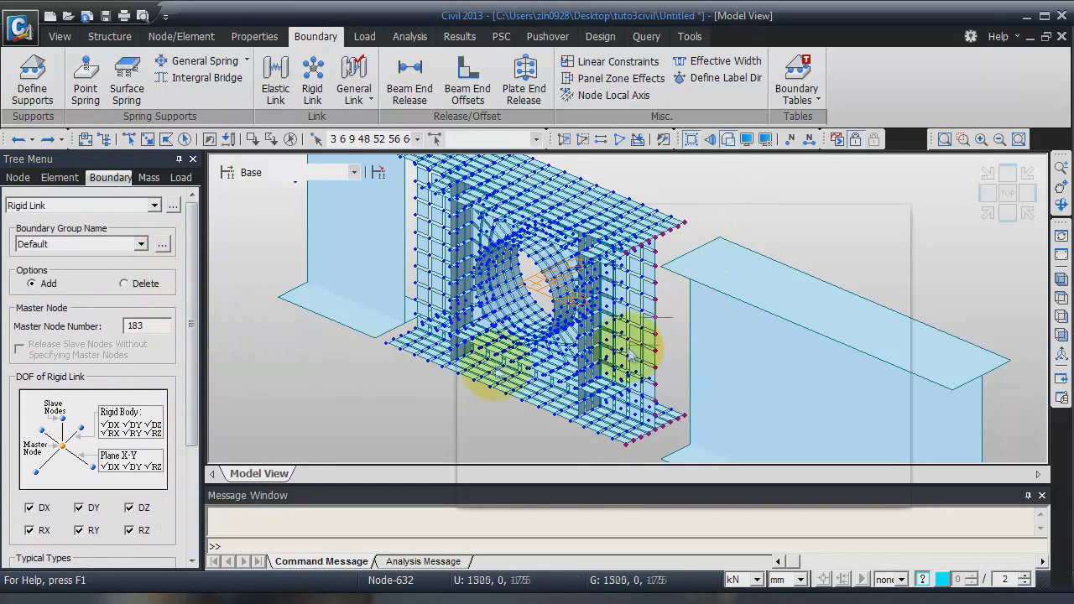
double_click(147, 327)
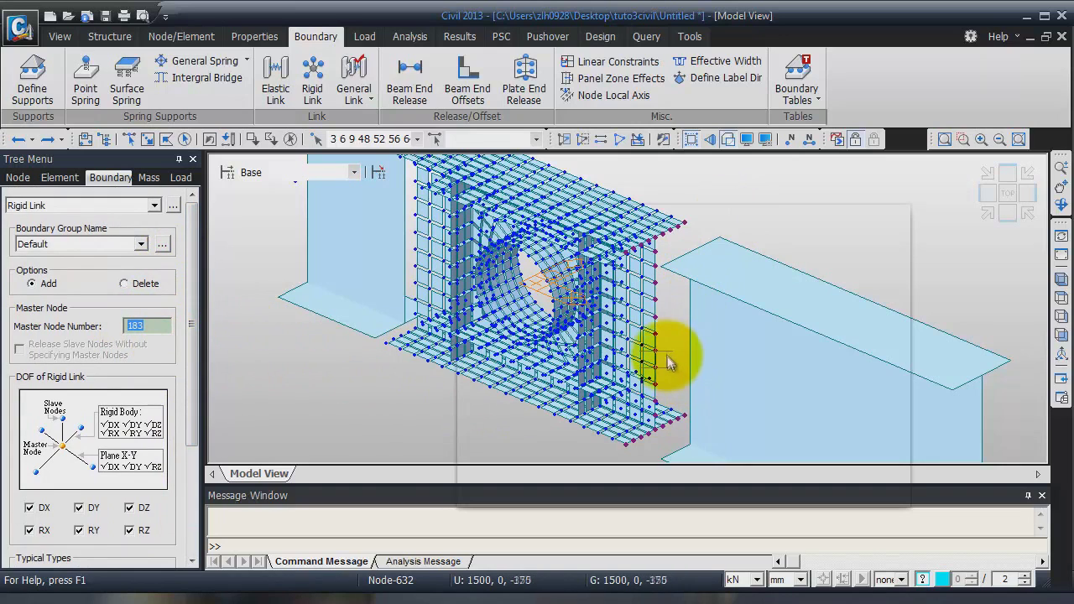
left_click(655, 334)
left_click_drag(191, 365, 202, 474)
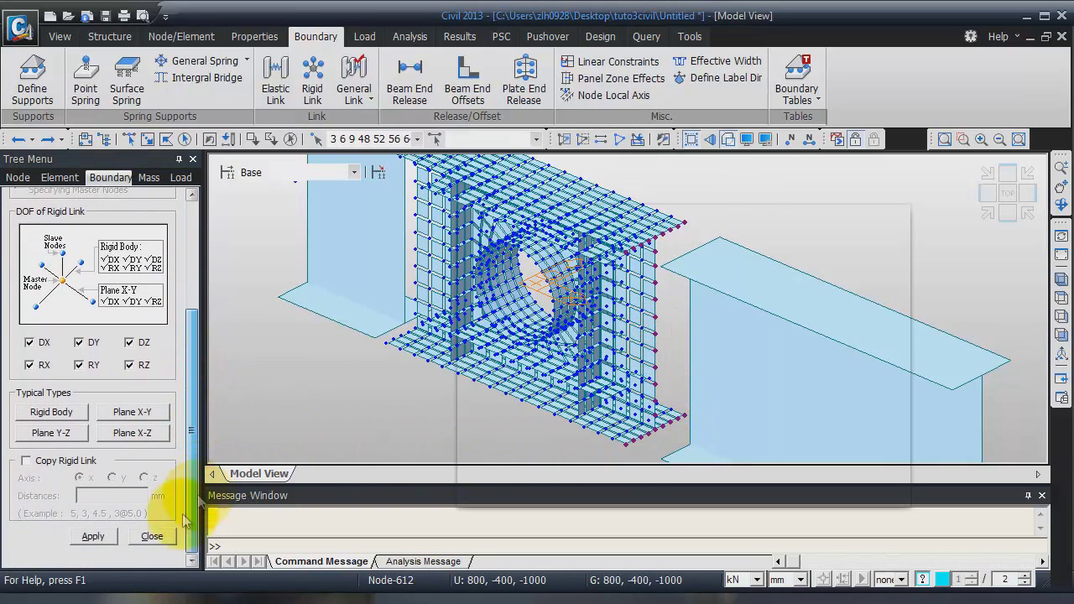
left_click(93, 536)
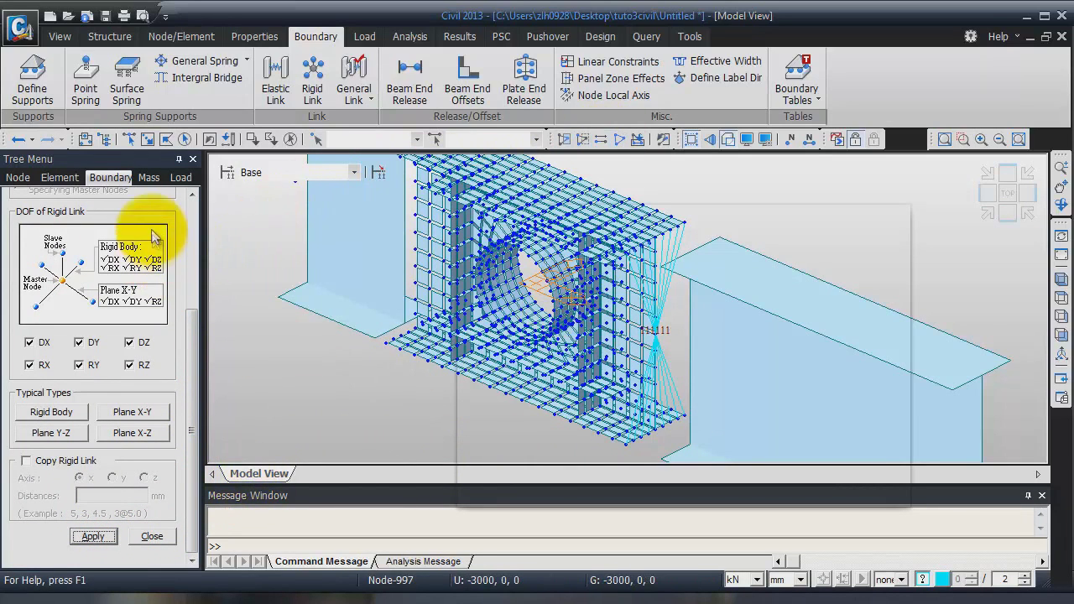
left_click(152, 536)
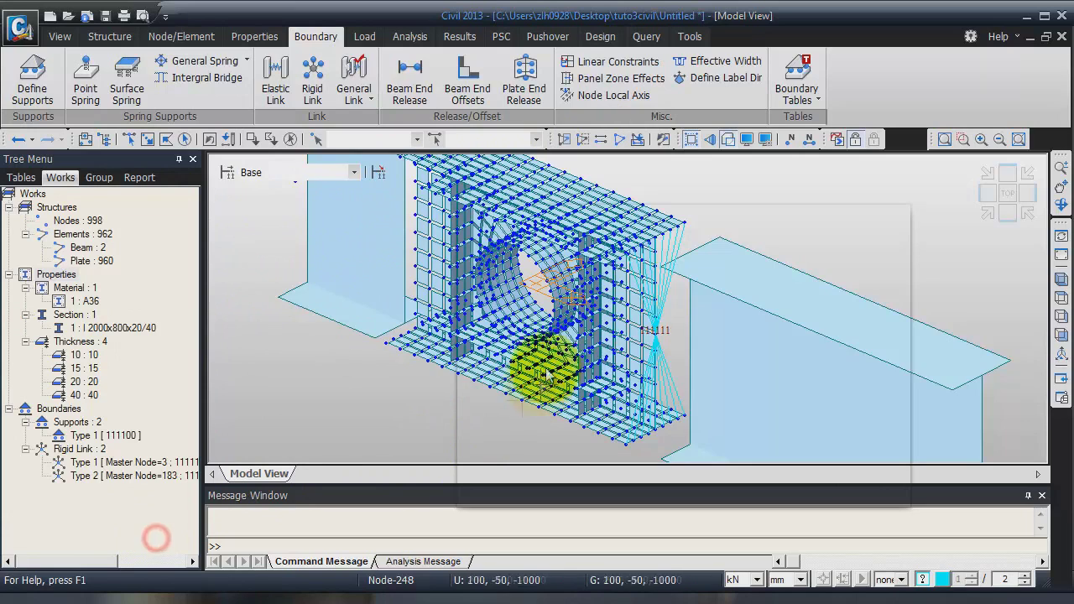
Show the whole girder model in isometric view
middle_click_drag(608, 371, 653, 386)
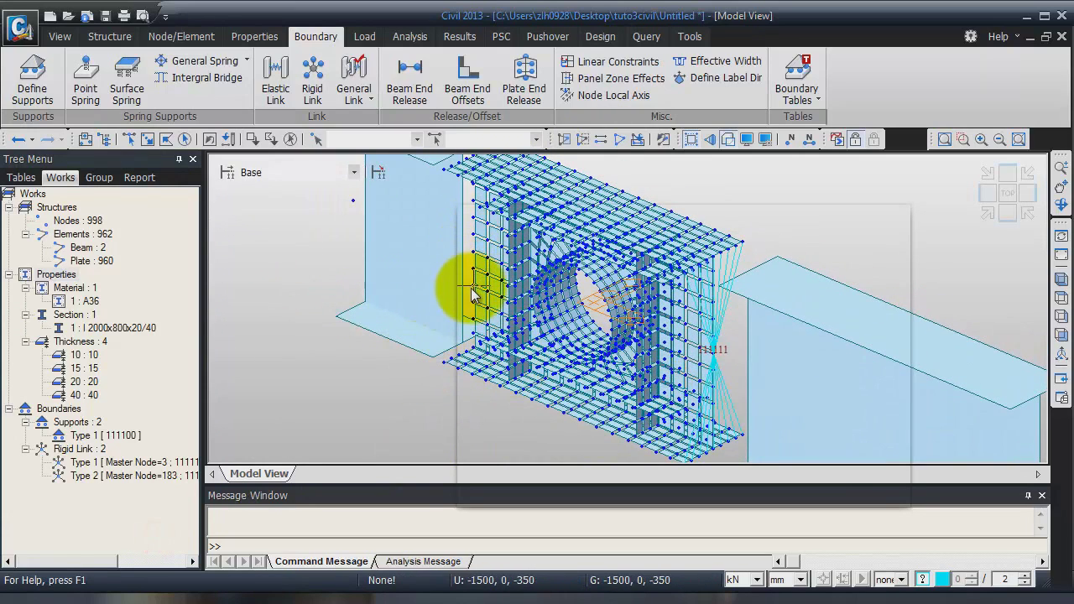
key("ctrl+f")
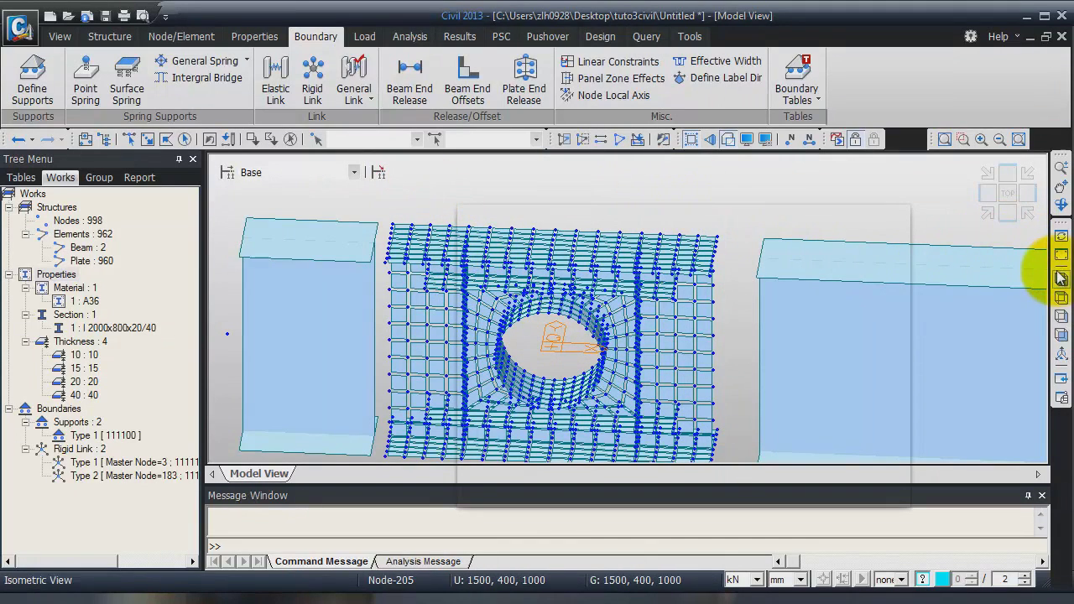
left_click(978, 220)
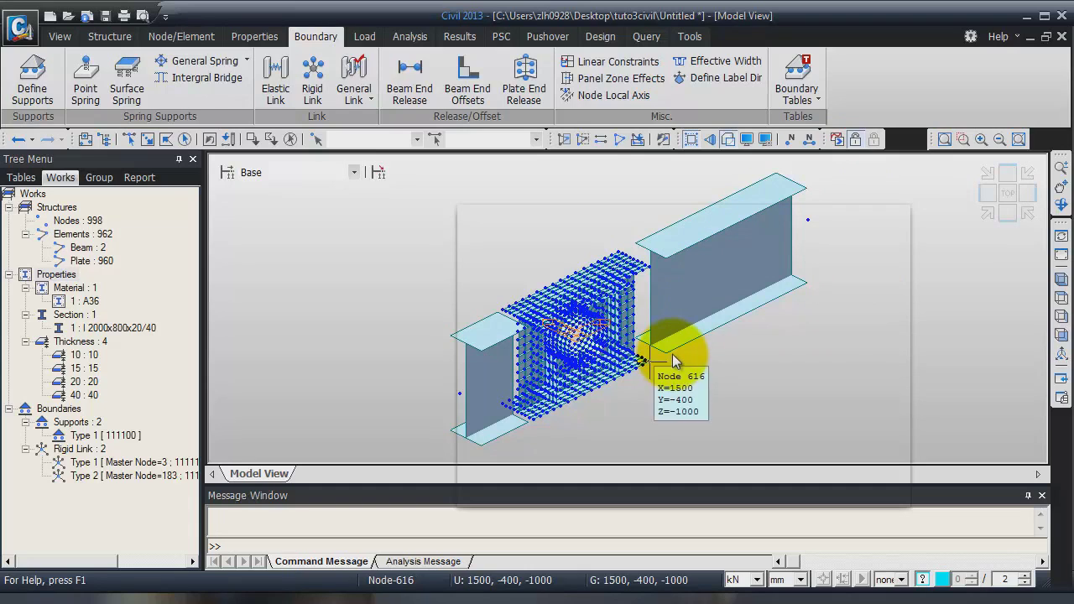
Add a static load case named Beam Load with the type User Defined Load (USER) and close the load case definition
left_click(365, 39)
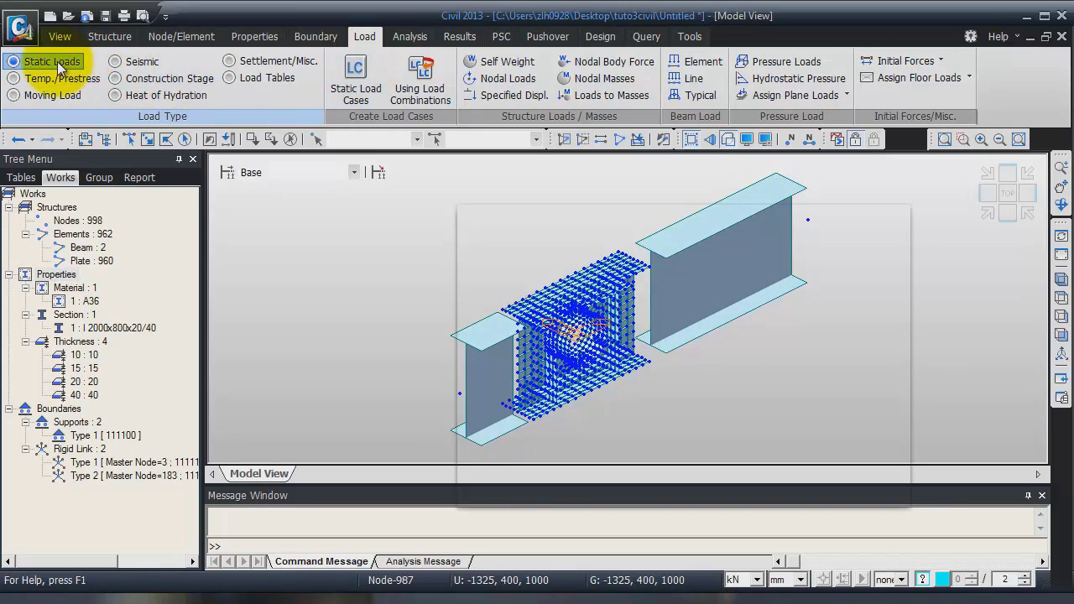
left_click(353, 87)
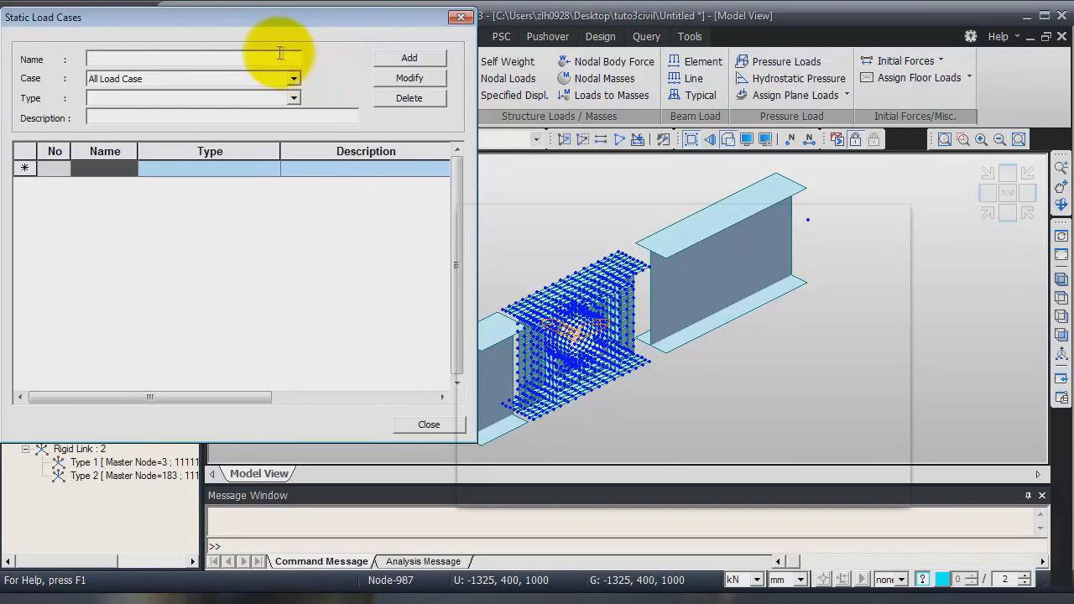
left_click_drag(275, 30, 287, 49)
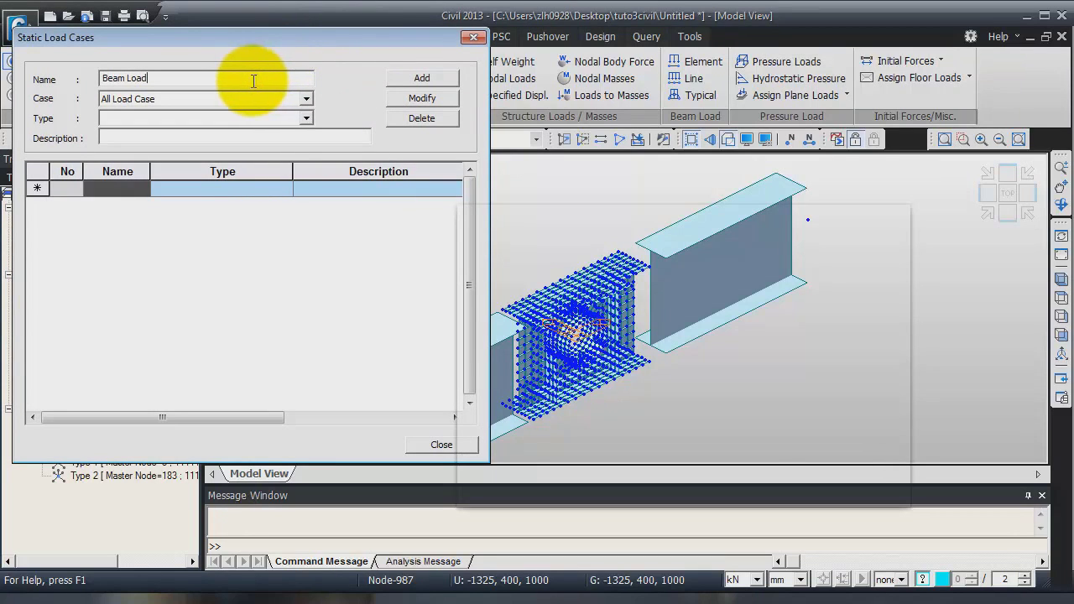
left_click(305, 118)
left_click(140, 133)
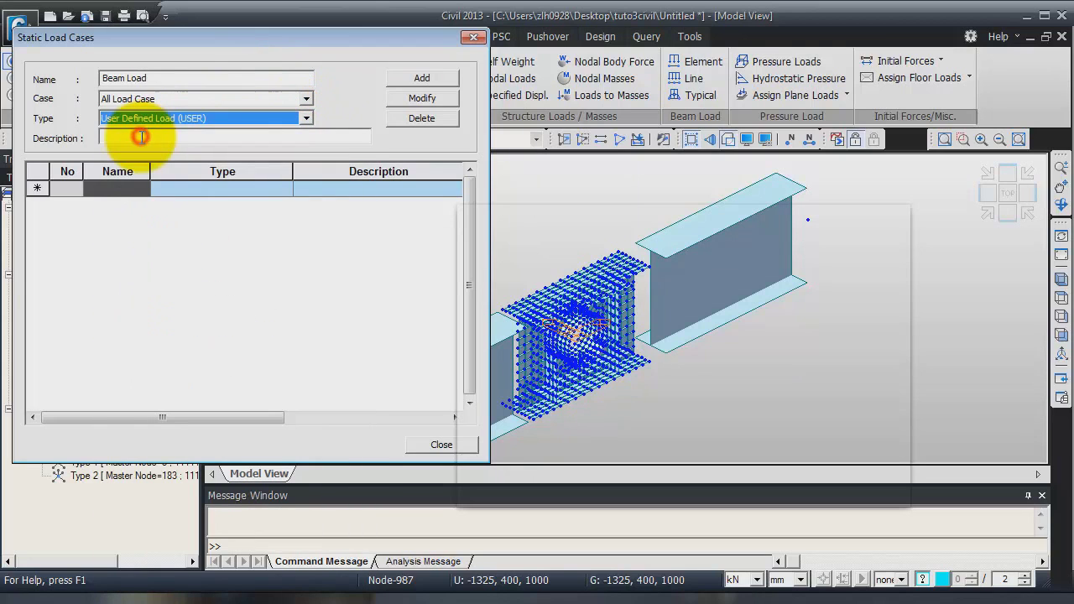
left_click(412, 80)
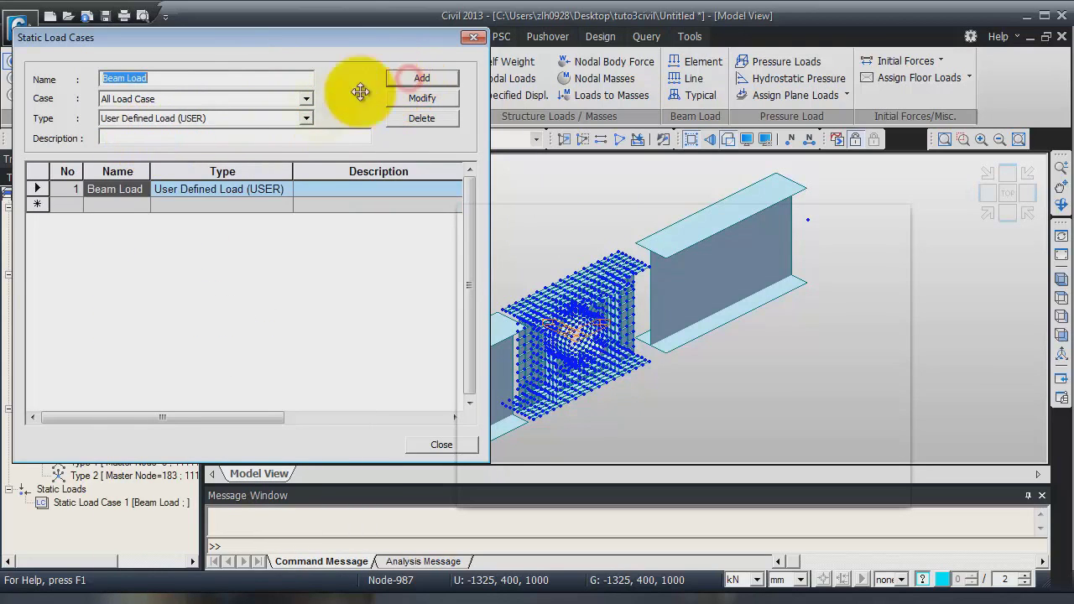
left_click(422, 445)
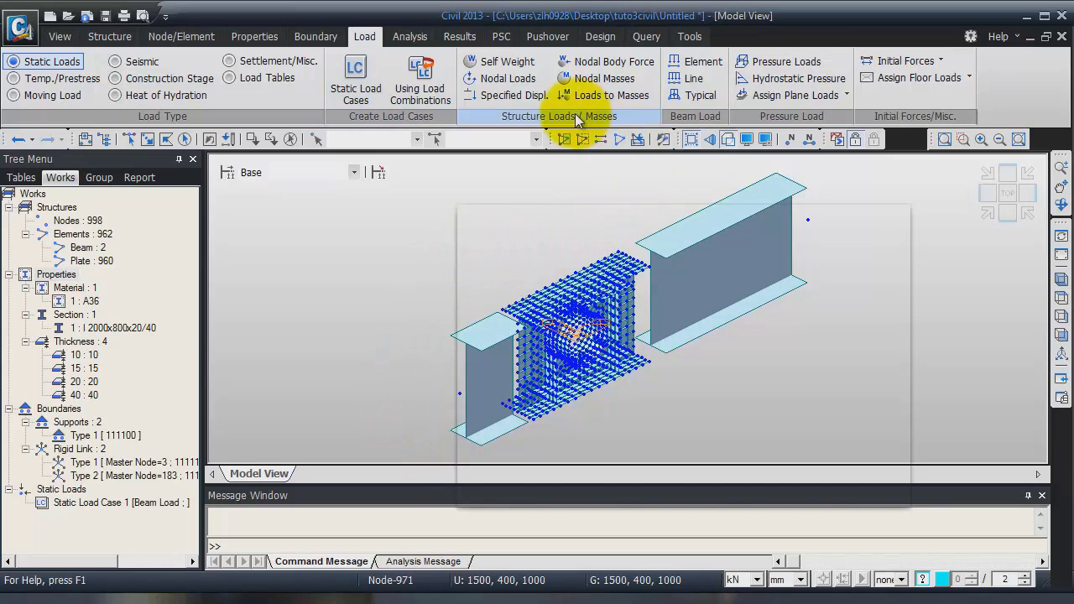
Apply a uniform element beam load of w = -50000 in Global Z to both beam elements under load case Beam Load
left_click(705, 63)
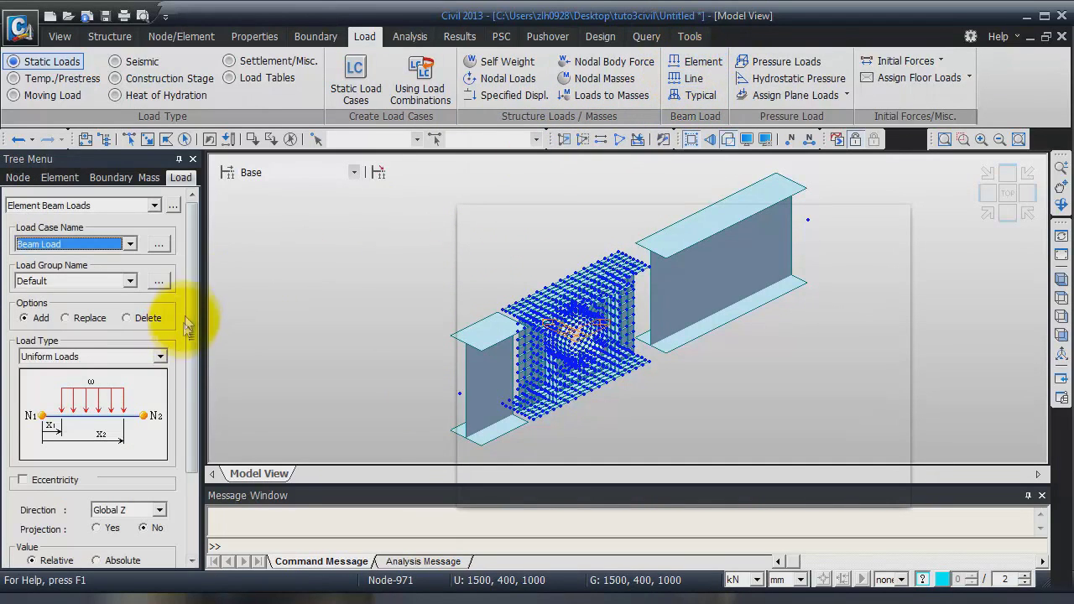
scroll(195, 279, "down", 1)
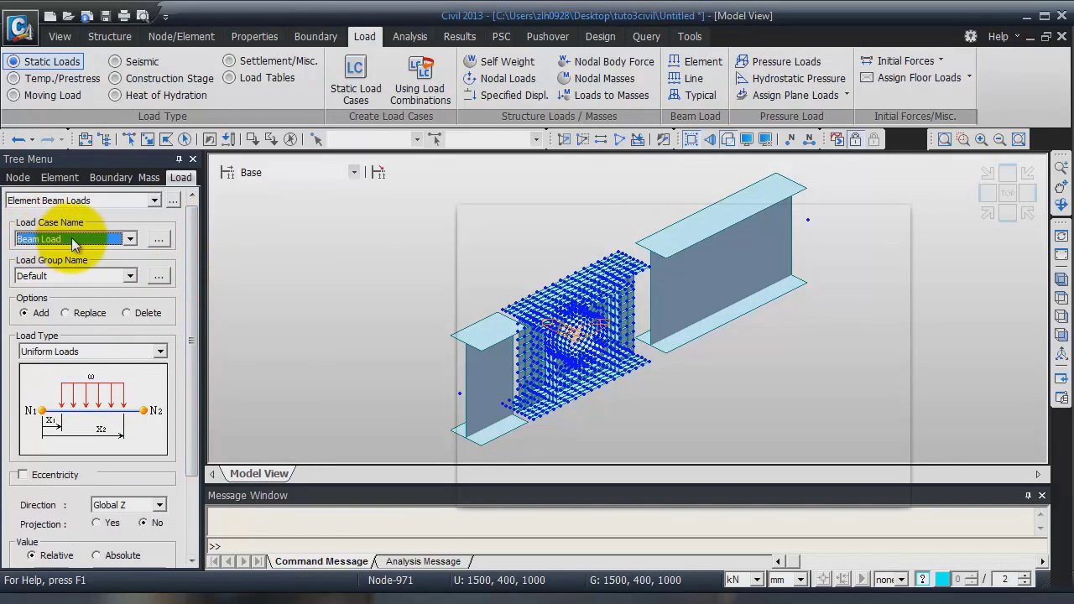
left_click_drag(193, 268, 206, 345)
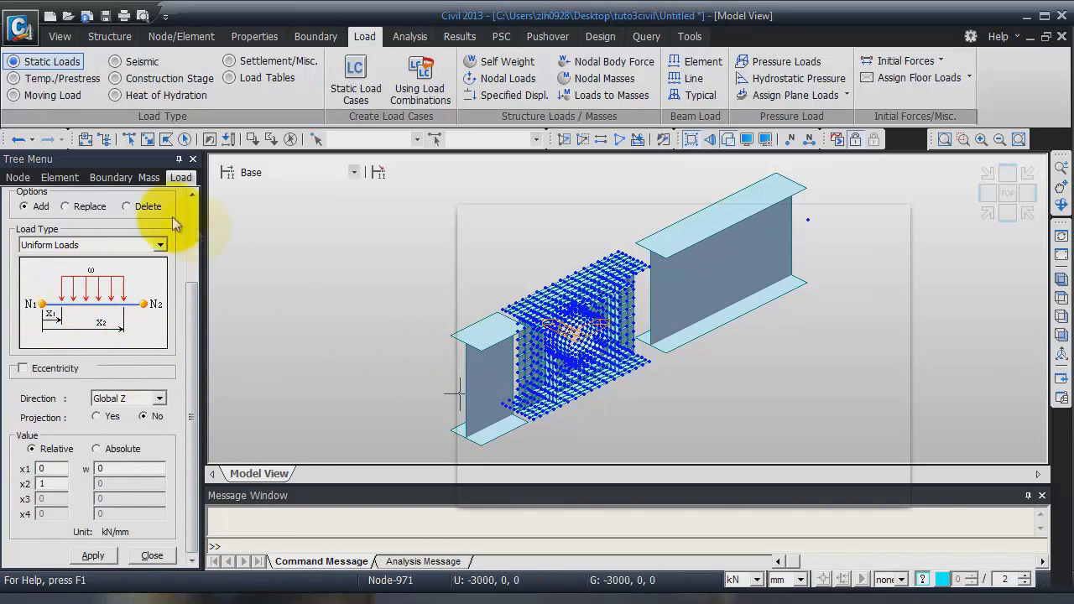
left_click(130, 140)
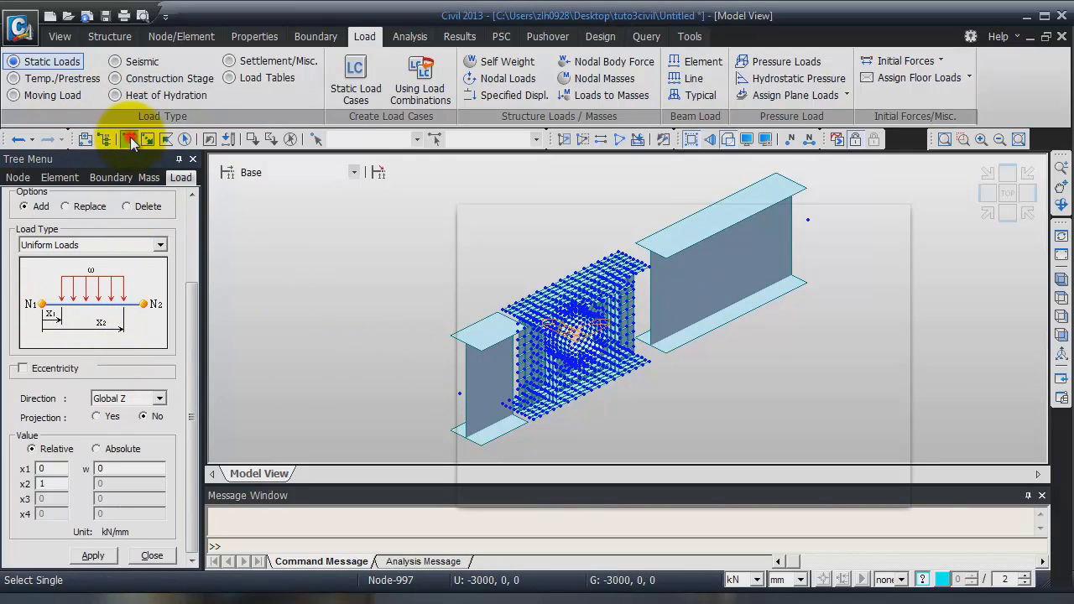
left_click(700, 272)
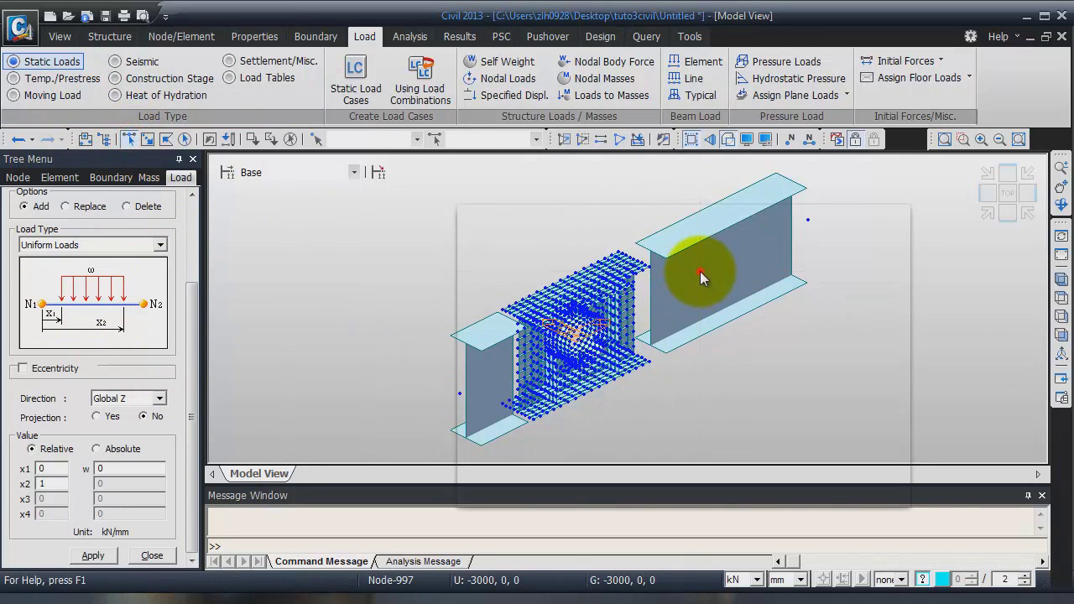
left_click(491, 387)
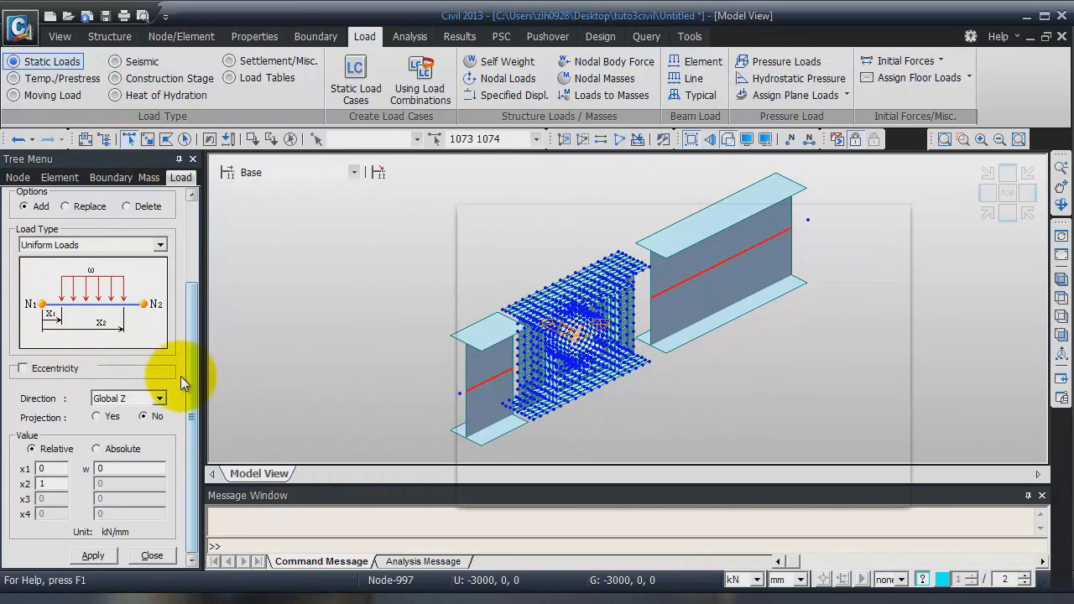
double_click(116, 472)
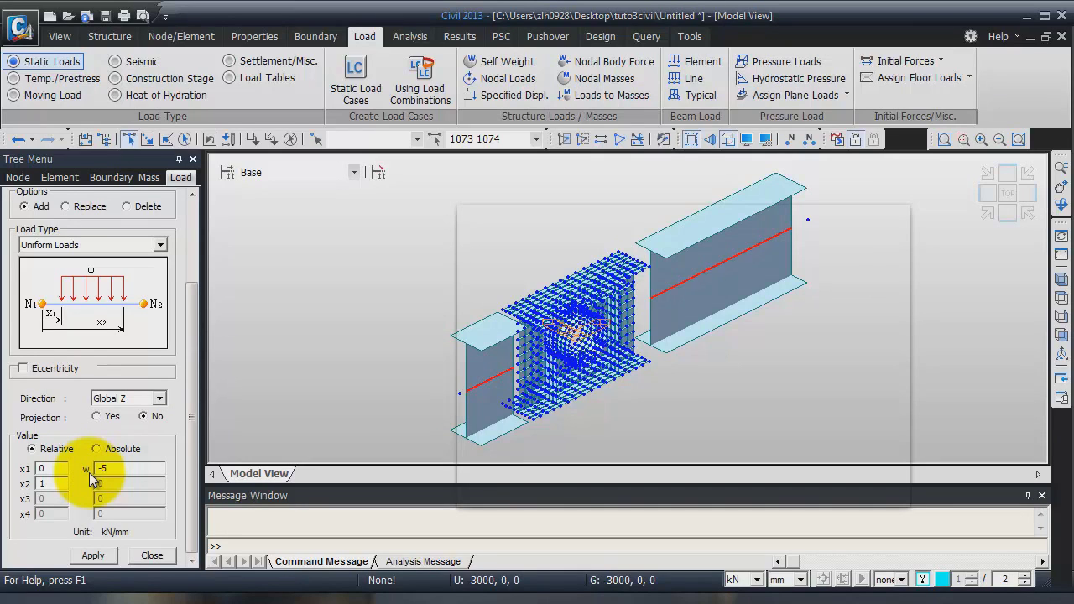
type("0000")
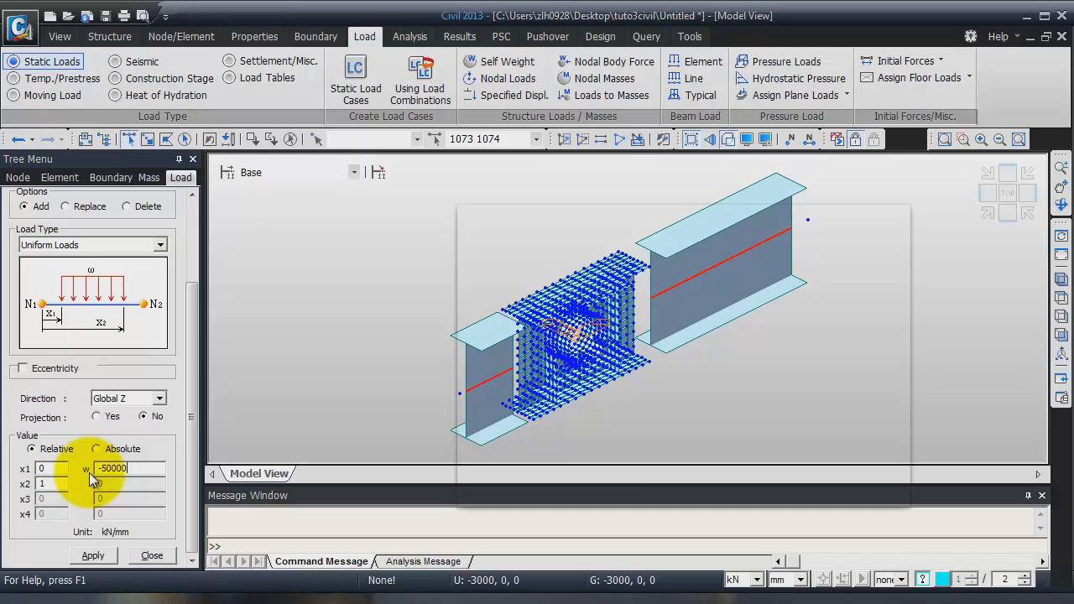
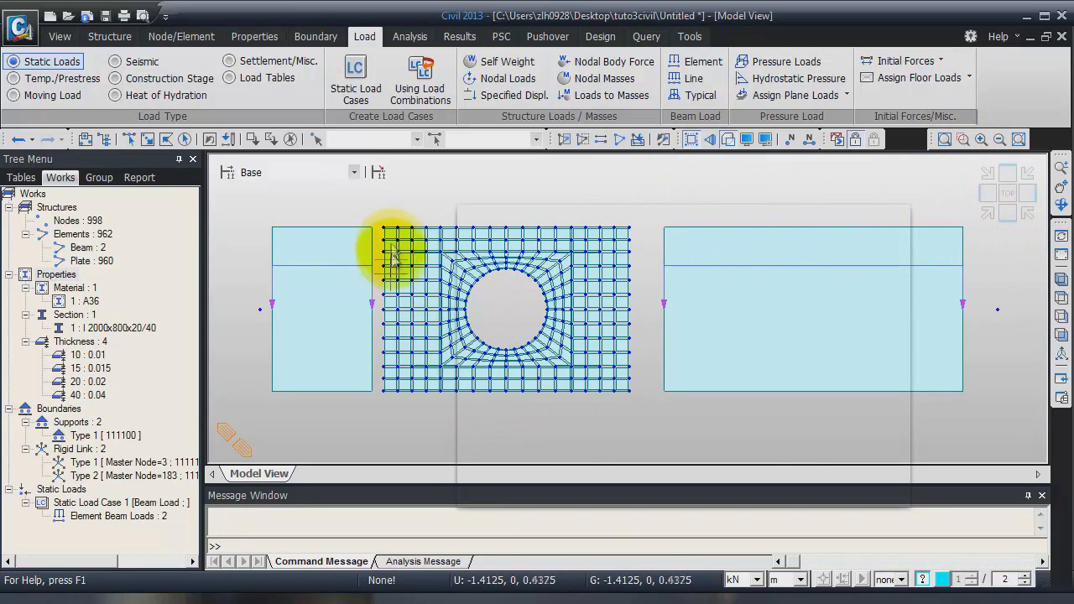
Select the web plates and beams in the XZ plane at Y = 0 and activate only them, then close the plane selection
left_click(987, 213)
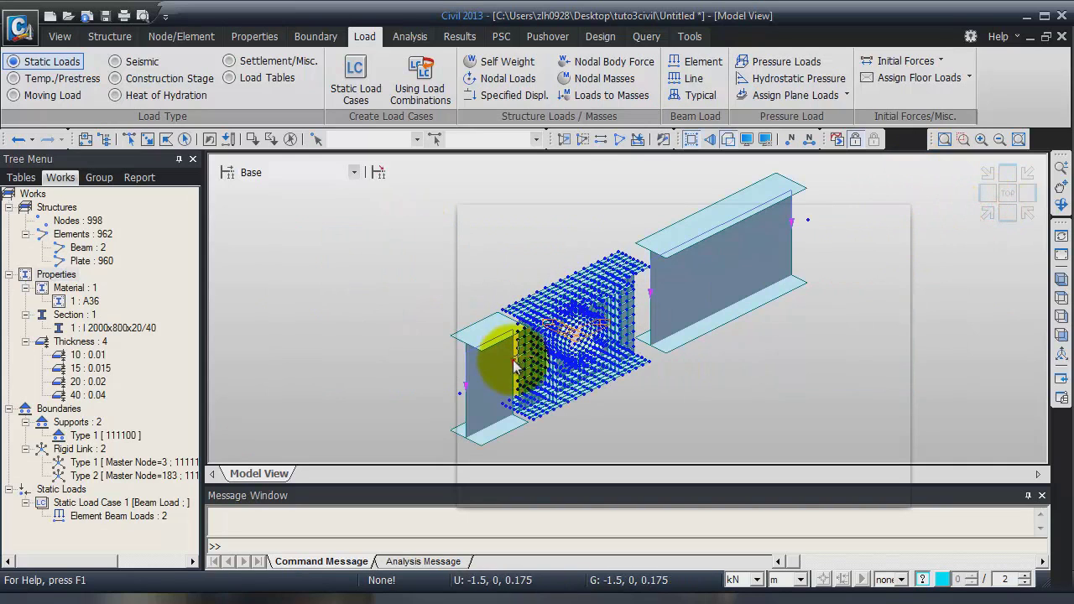
right_click(509, 267)
mouse_move(604, 199)
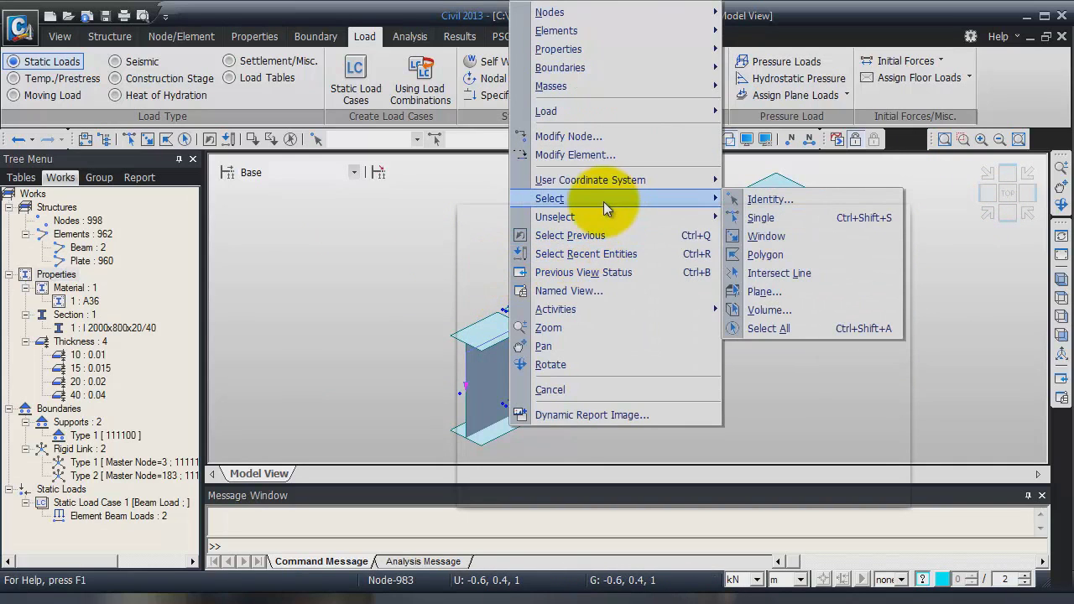
left_click(778, 291)
left_click(527, 323)
left_click(313, 237)
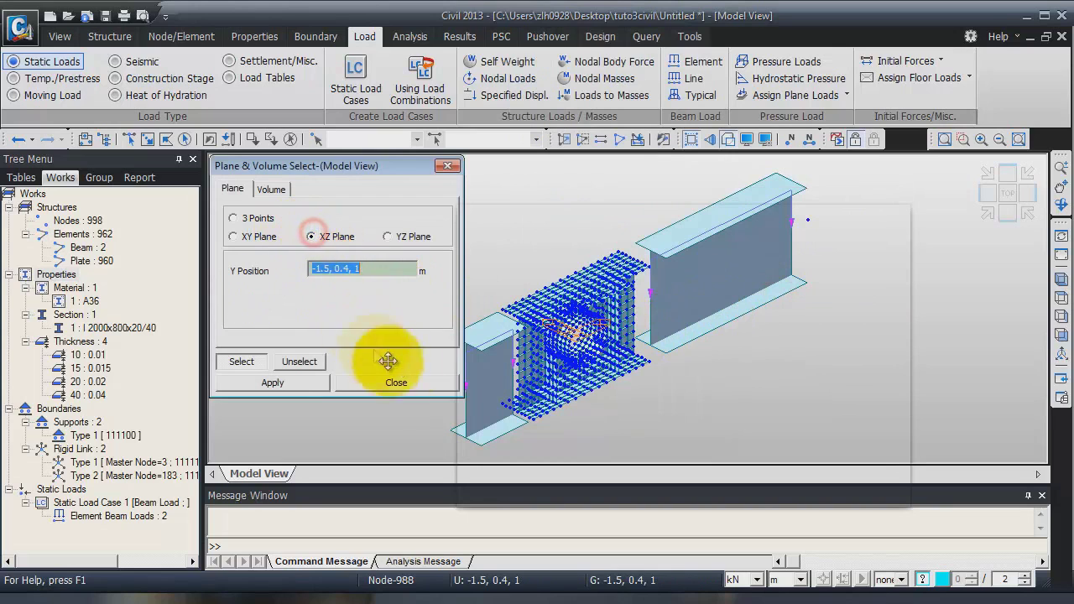
left_click(549, 375)
left_click(528, 415)
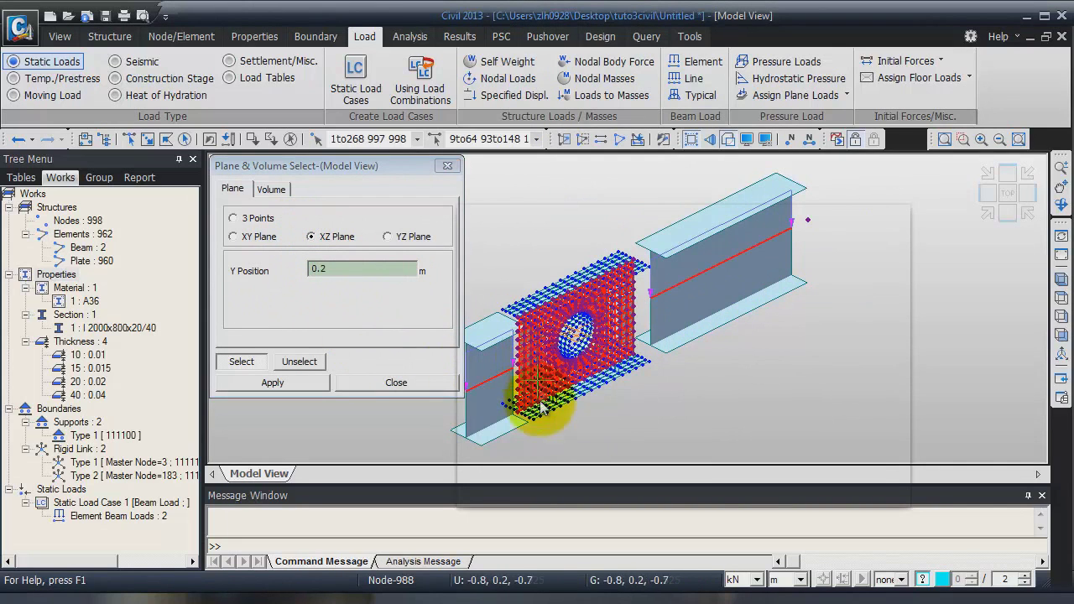
left_click(60, 36)
left_click(431, 77)
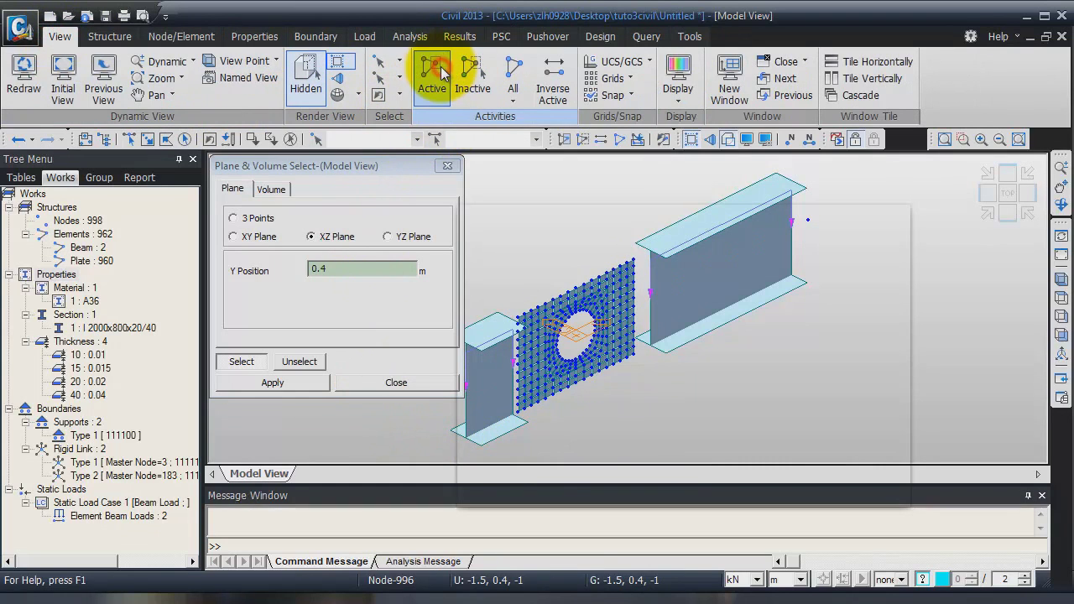
left_click(559, 391)
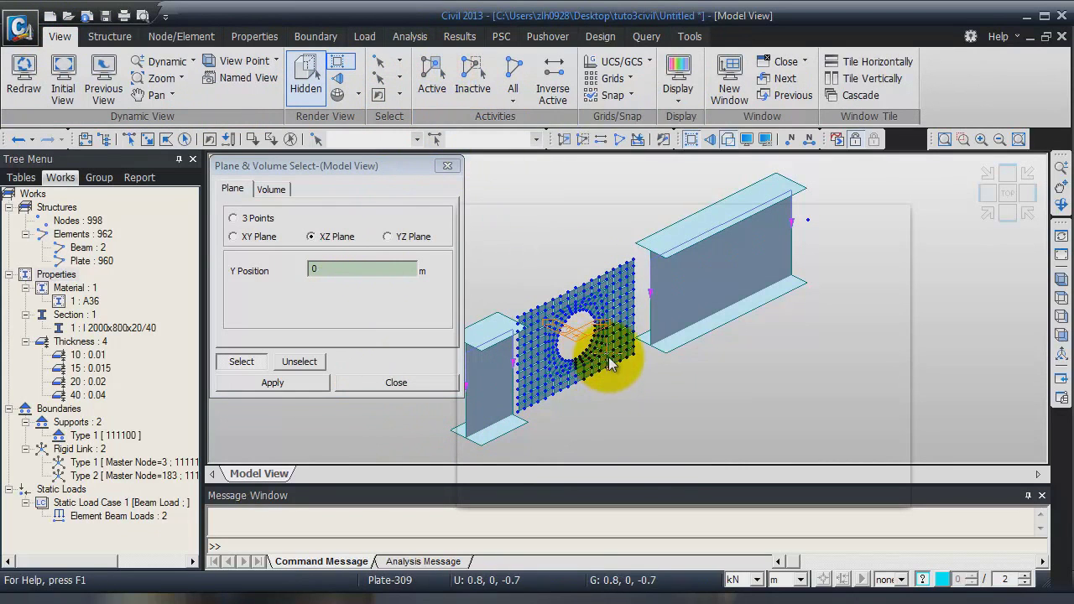
left_click(448, 165)
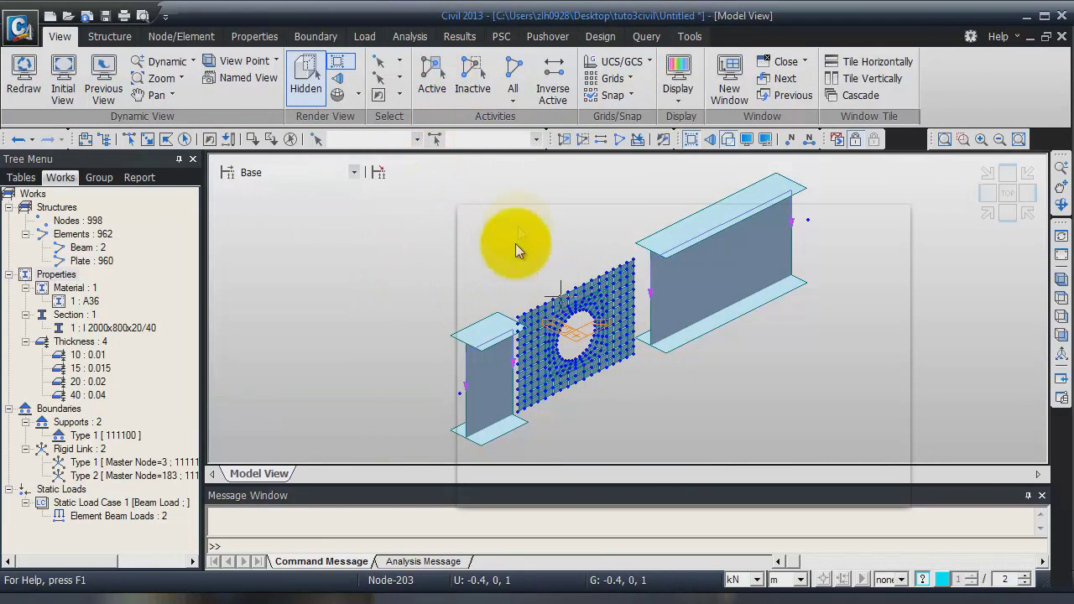
Apply a nodal load of FZ = -50000*3/16 kN to the web's top-edge nodes between the two corners, selecting them by polygon in front view
left_click(1002, 215)
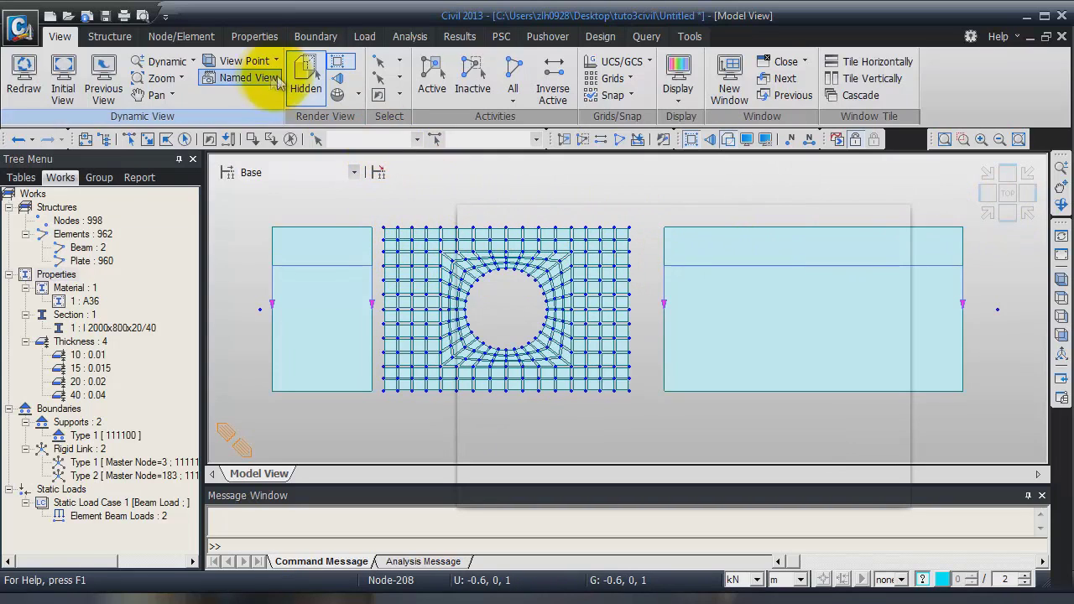
left_click(365, 38)
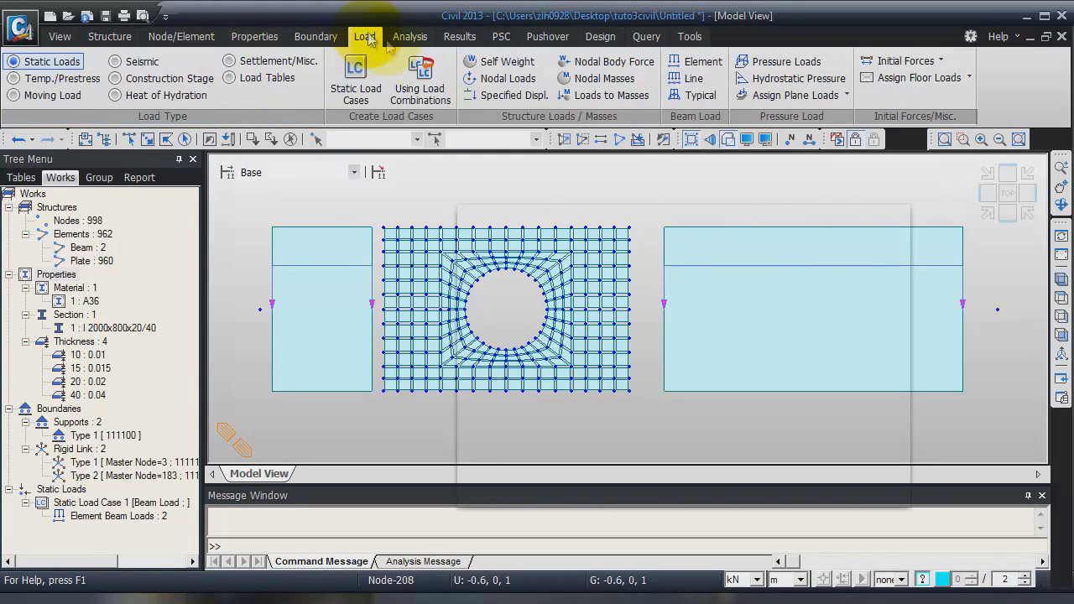
left_click(505, 78)
left_click_drag(191, 253, 193, 298)
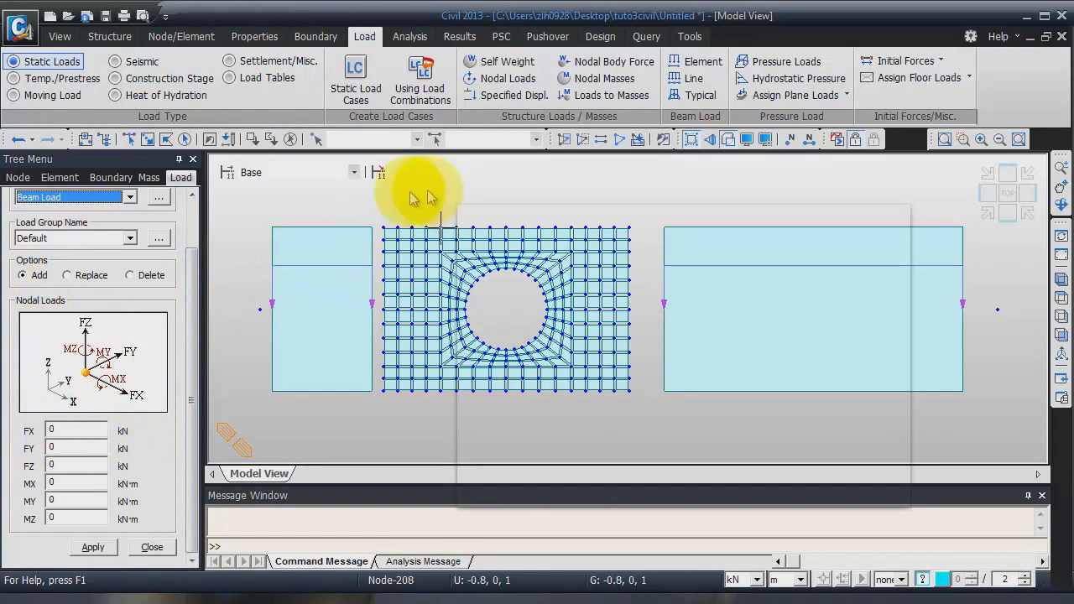
left_click(398, 234)
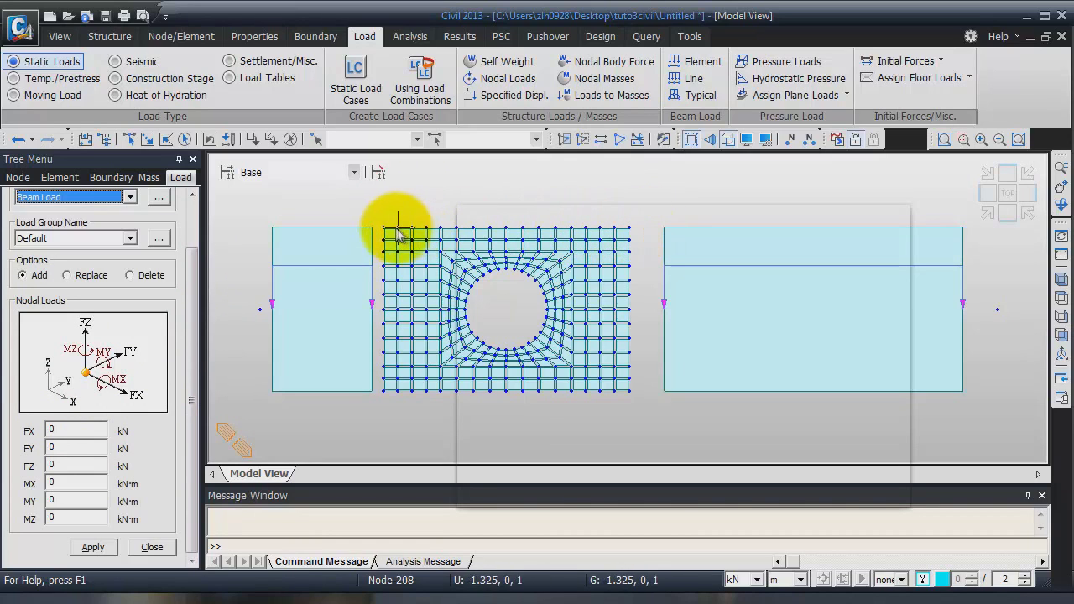
right_click(437, 204)
mouse_move(437, 202)
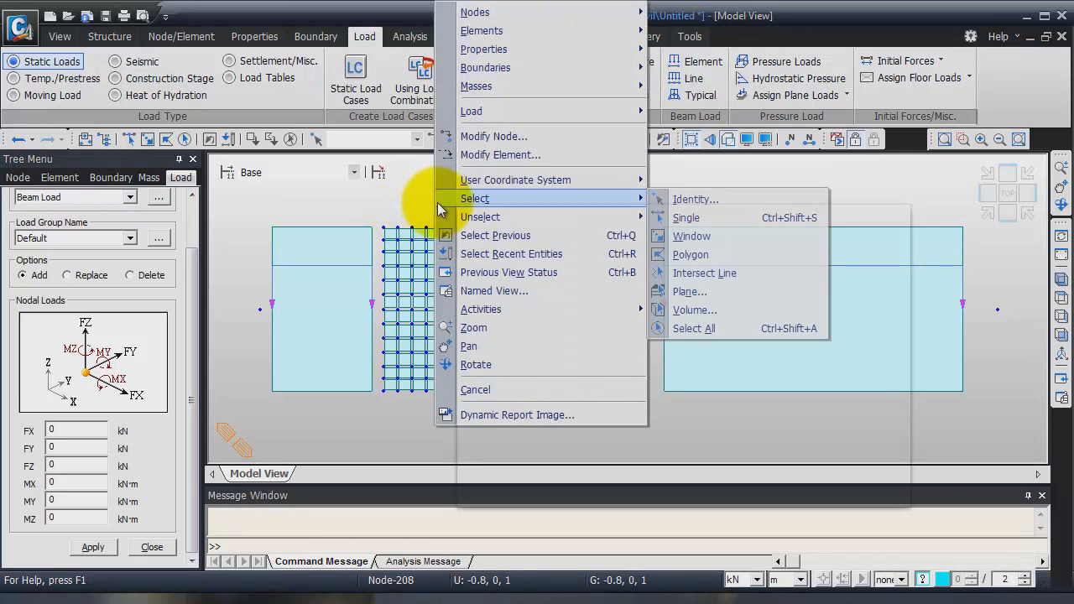
left_click(715, 256)
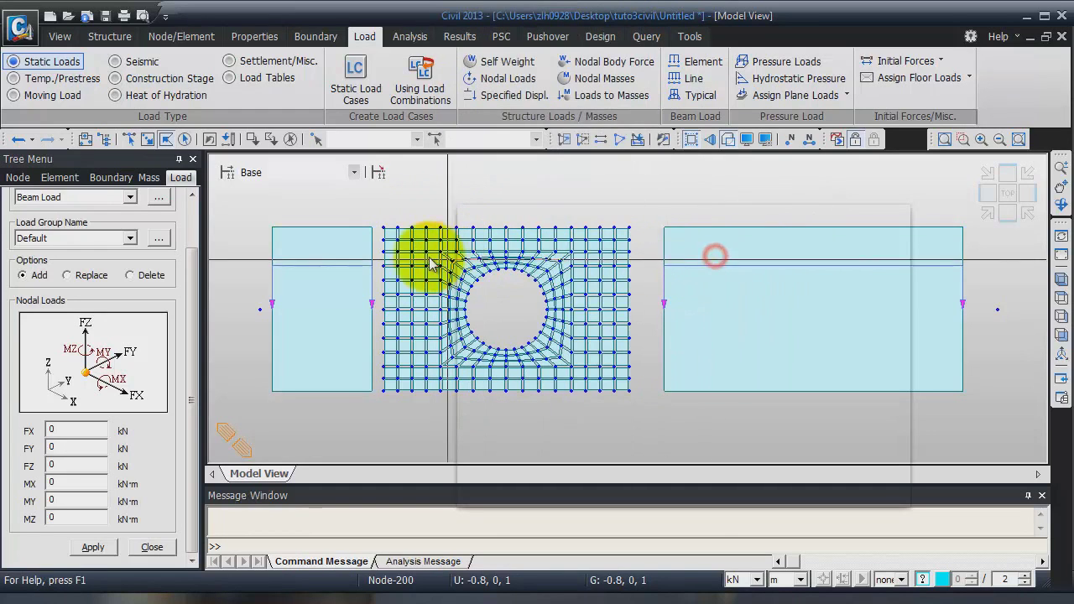
left_click(392, 223)
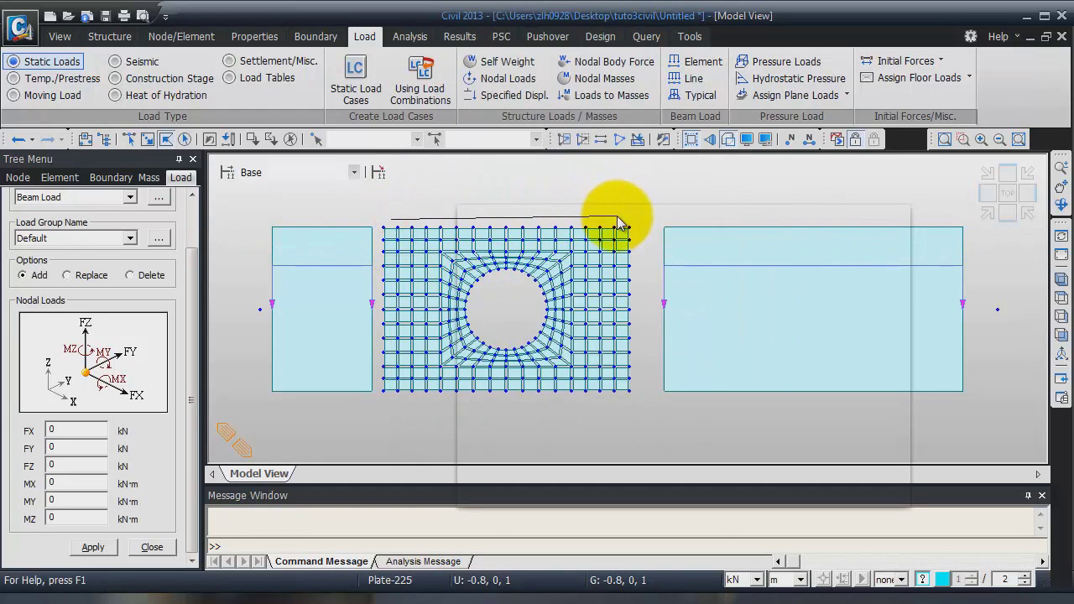
left_click(621, 221)
left_click(620, 232)
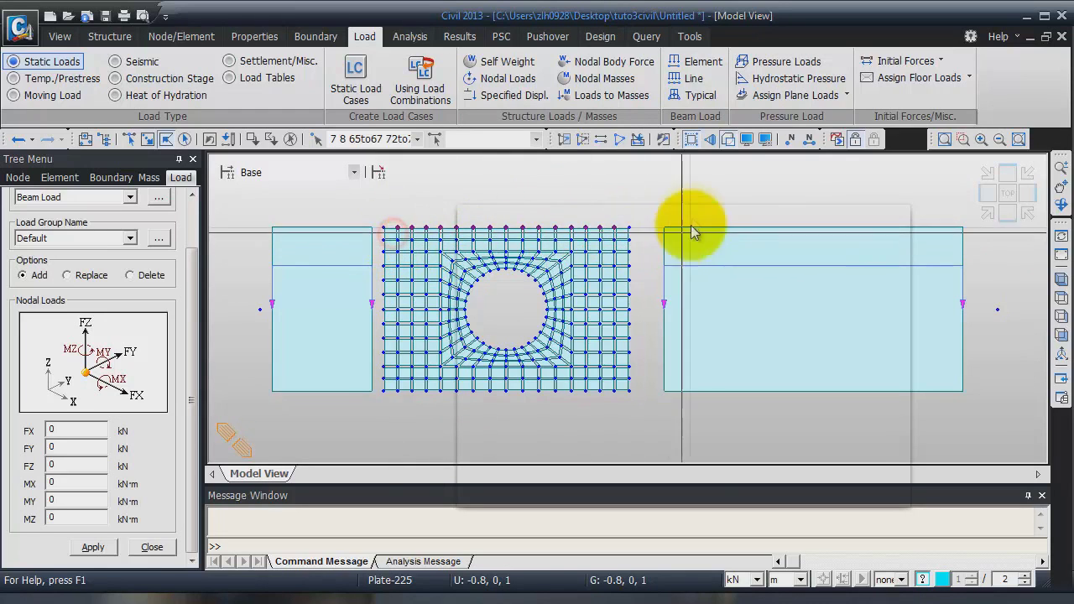
left_click(76, 463)
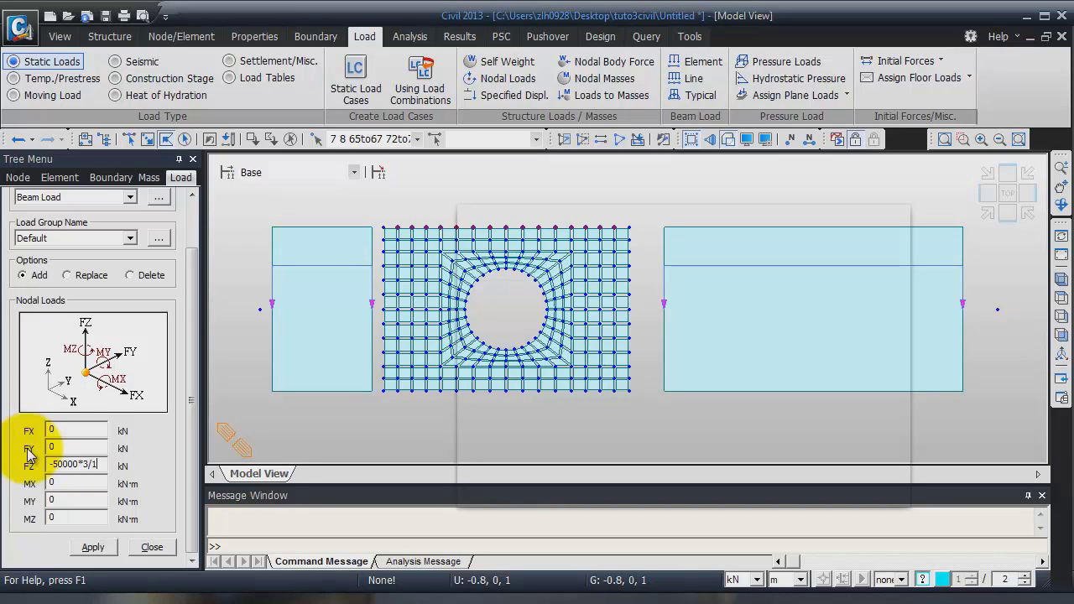
left_click(92, 547)
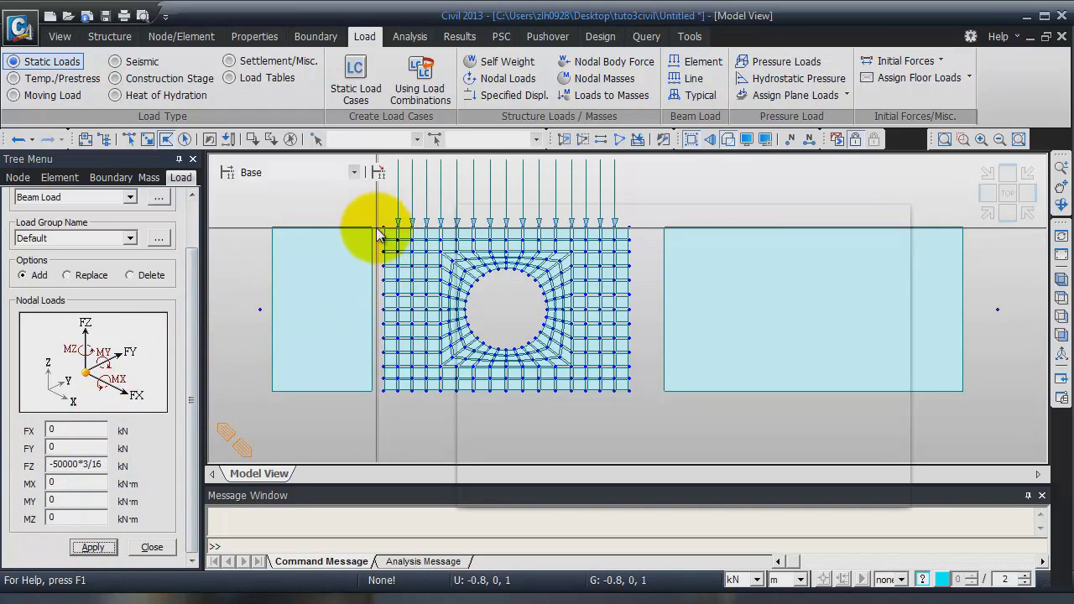
Apply a nodal load of FZ = -50000*3/16/2 kN to the two corner nodes of the web's top edge
left_click(147, 139)
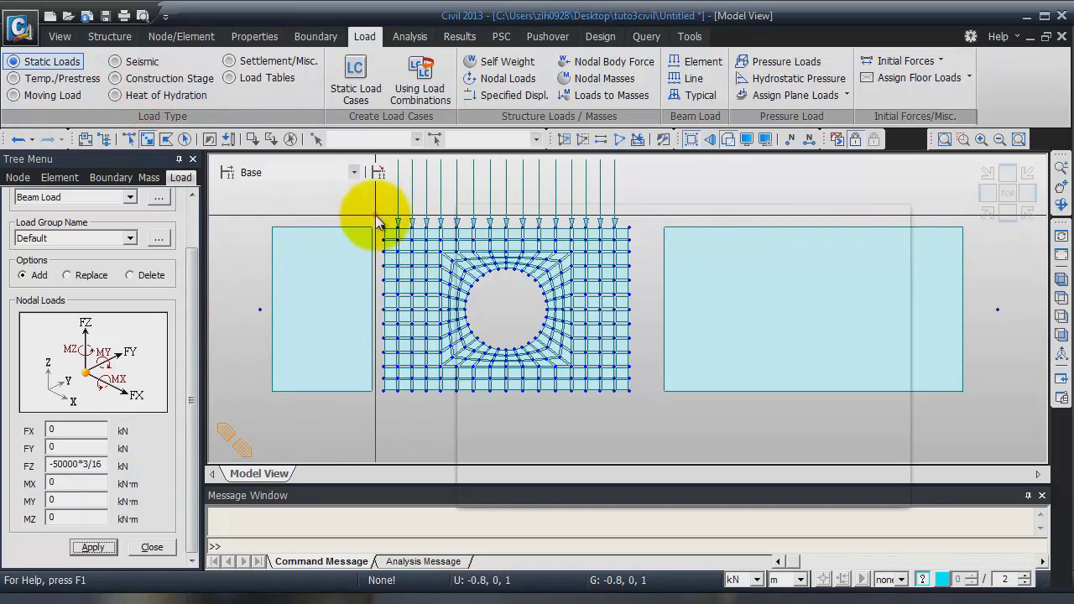
left_click_drag(640, 211, 624, 235)
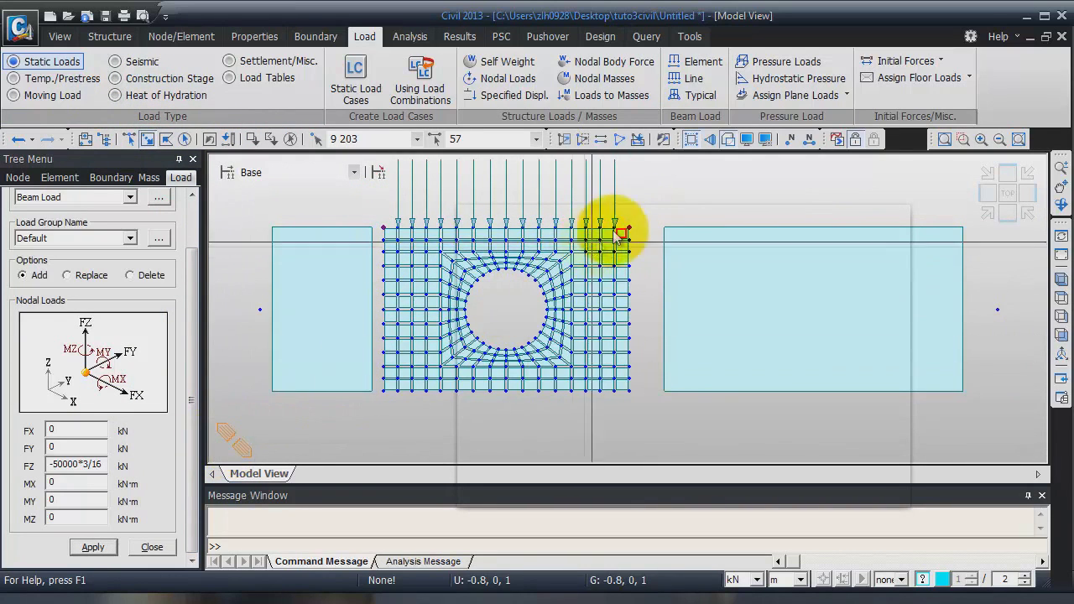
left_click(627, 234)
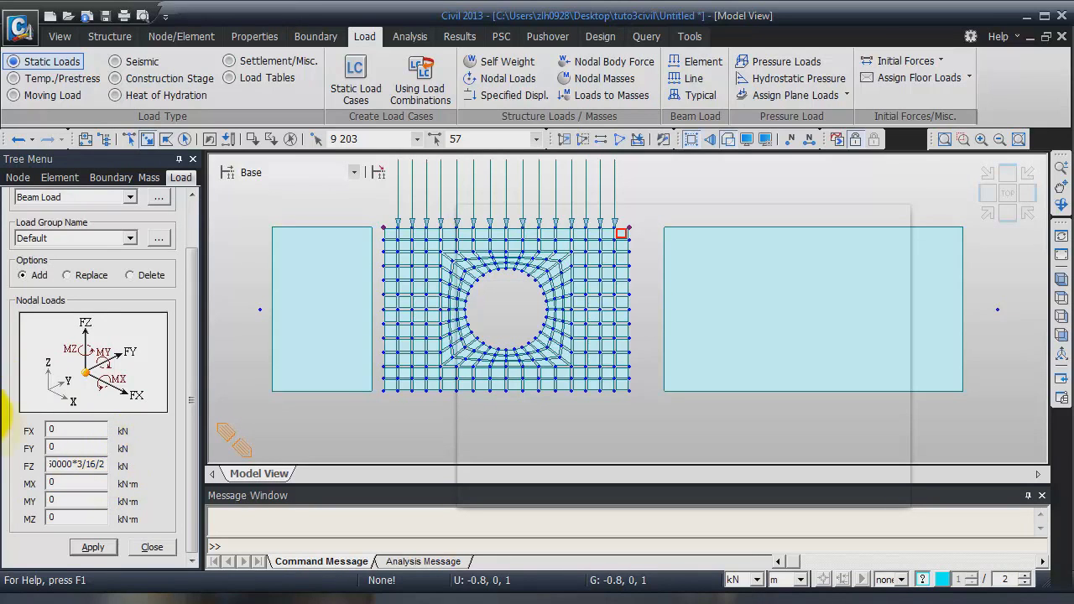
left_click(93, 548)
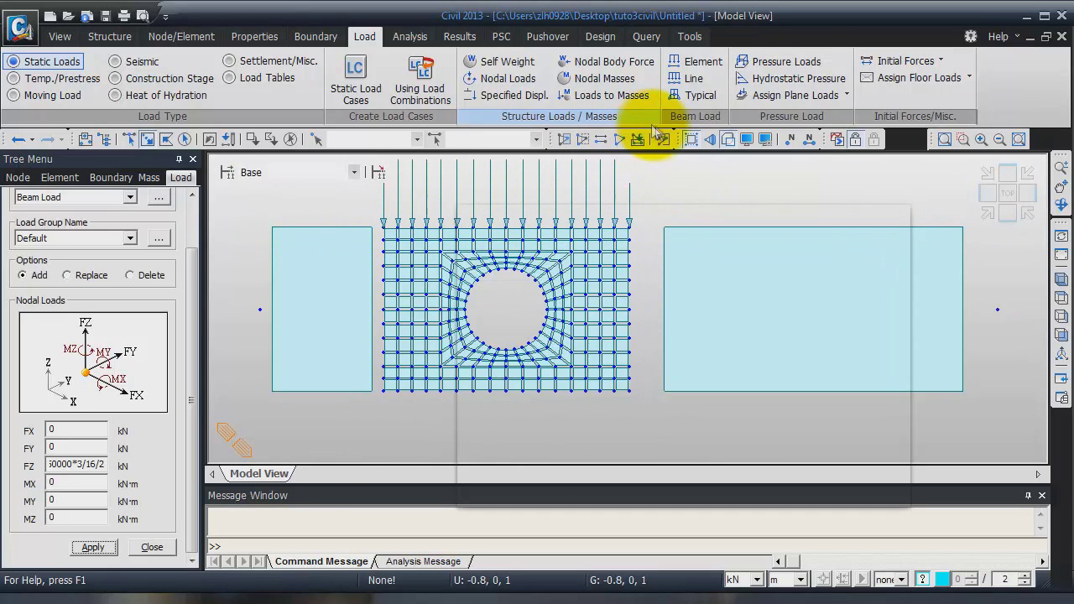
Turn off the shrunken element display and reactivate all elements in isometric view
left_click(692, 140)
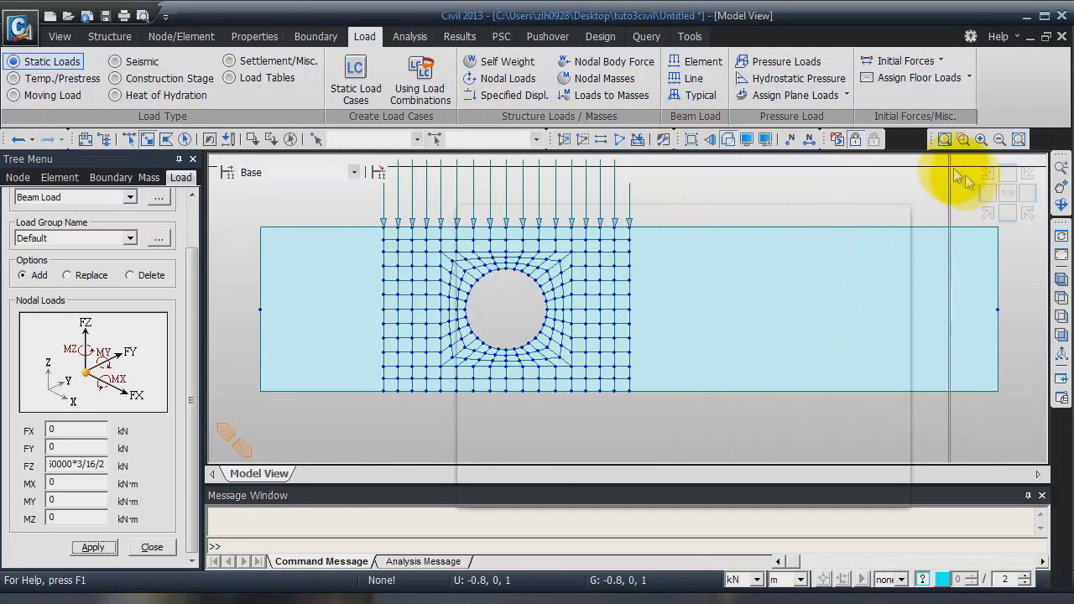
left_click(995, 209)
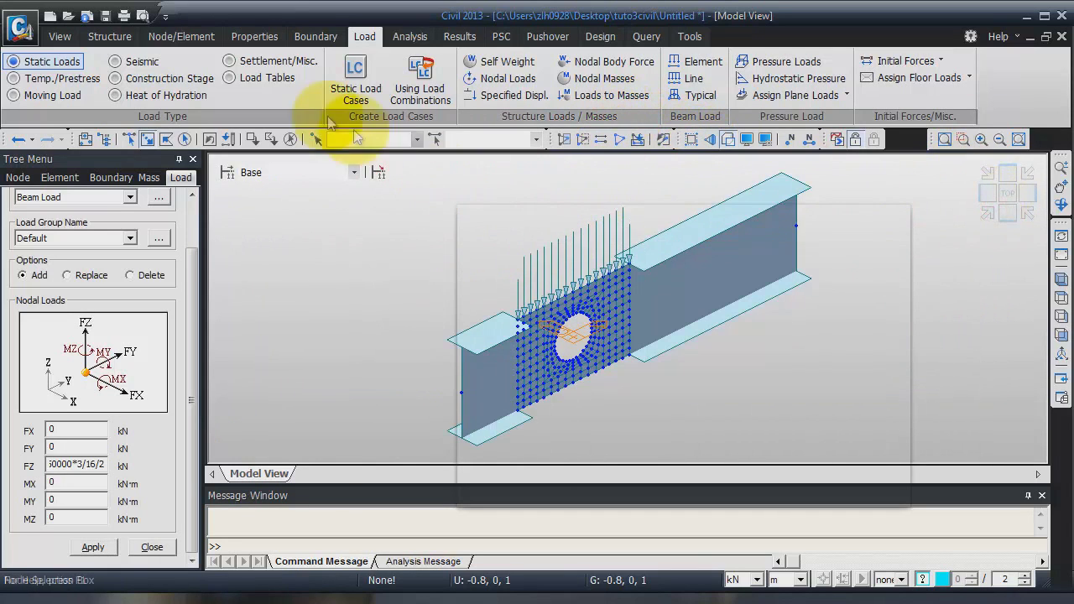
left_click(60, 36)
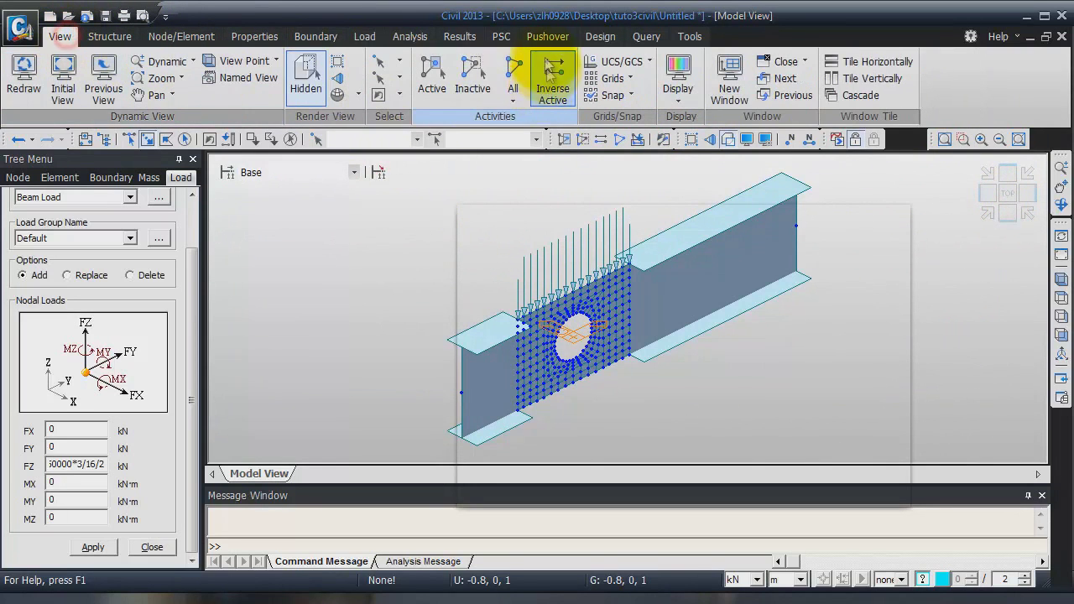
left_click(511, 69)
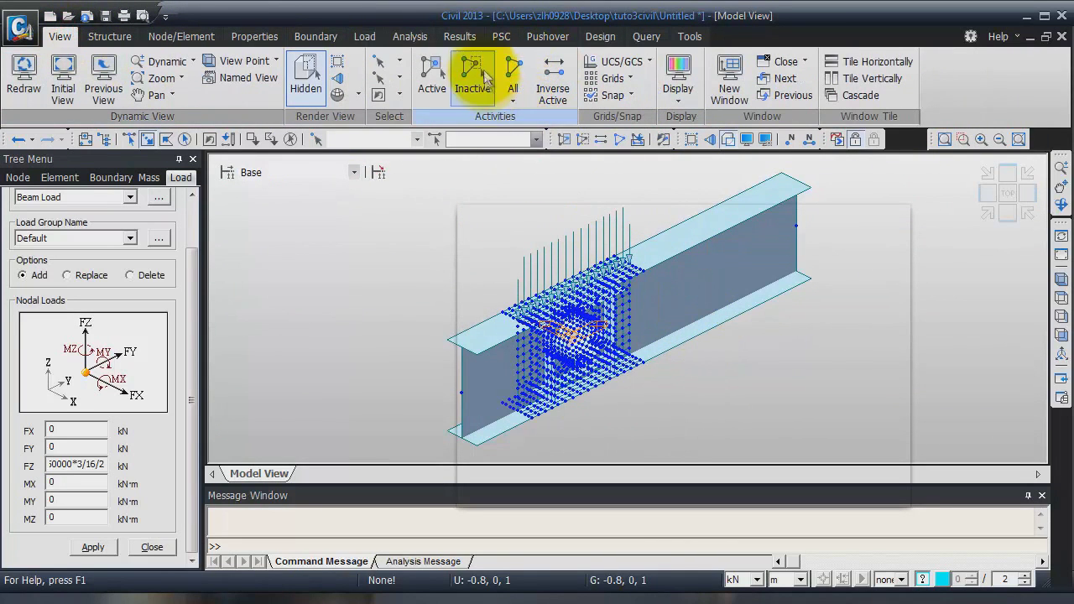
Run the structural analysis of the girder model
left_click(406, 37)
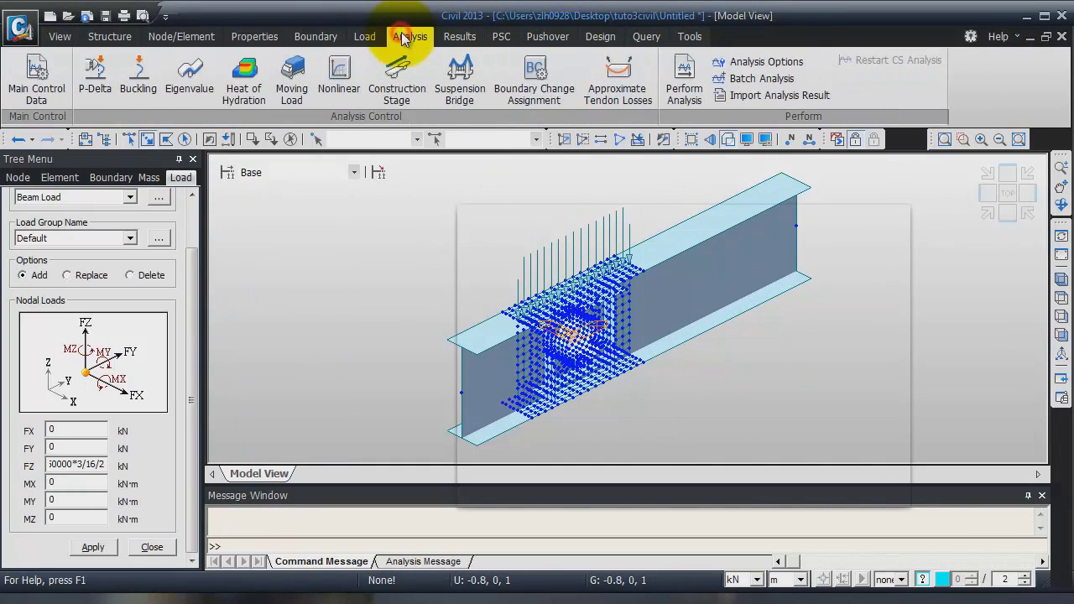
left_click(684, 77)
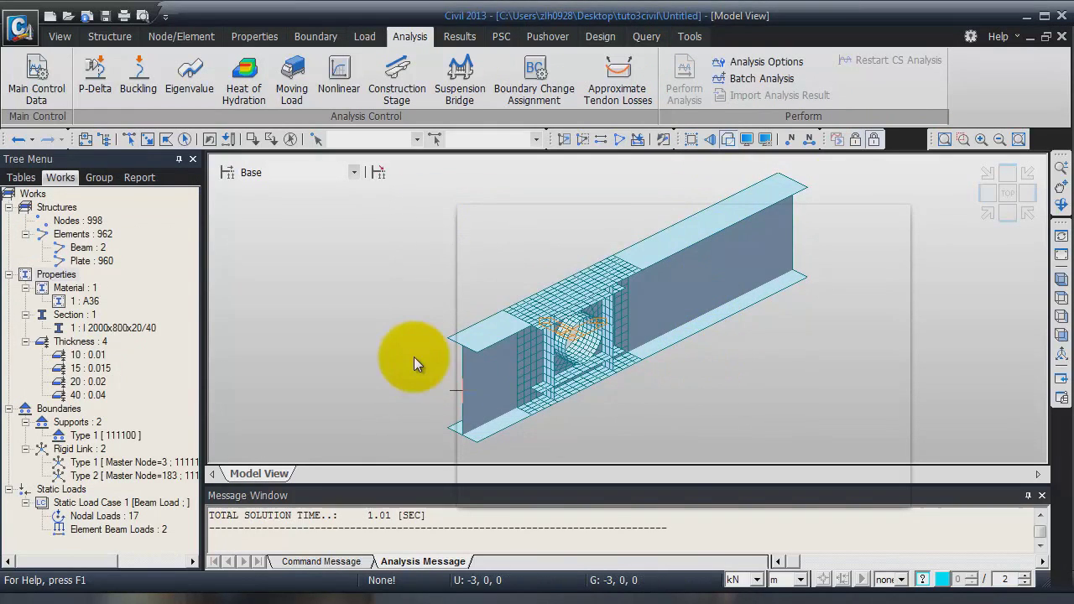
mouse_move(413, 355)
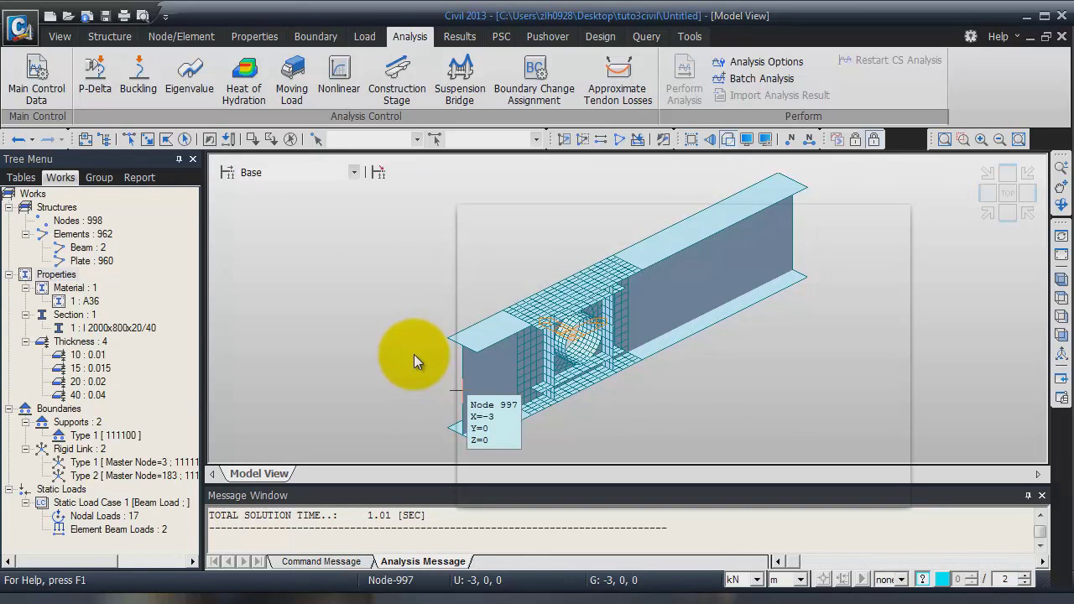